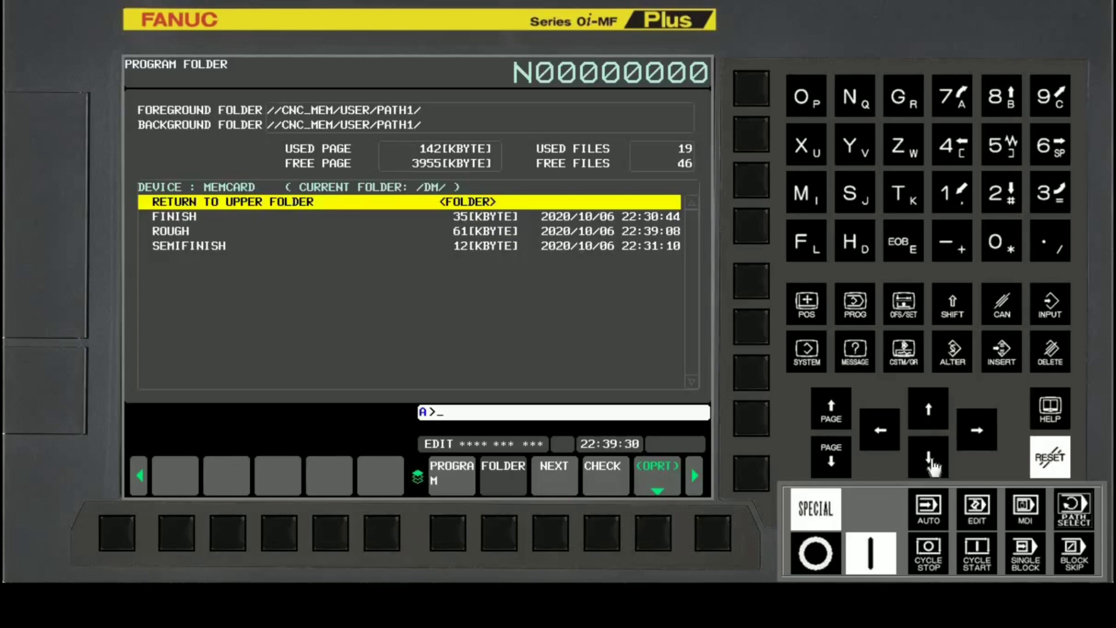
Open the ROUGH program and place the cursor at the end of its G43 line
left_click(929, 459)
left_click(929, 459)
left_click(1051, 316)
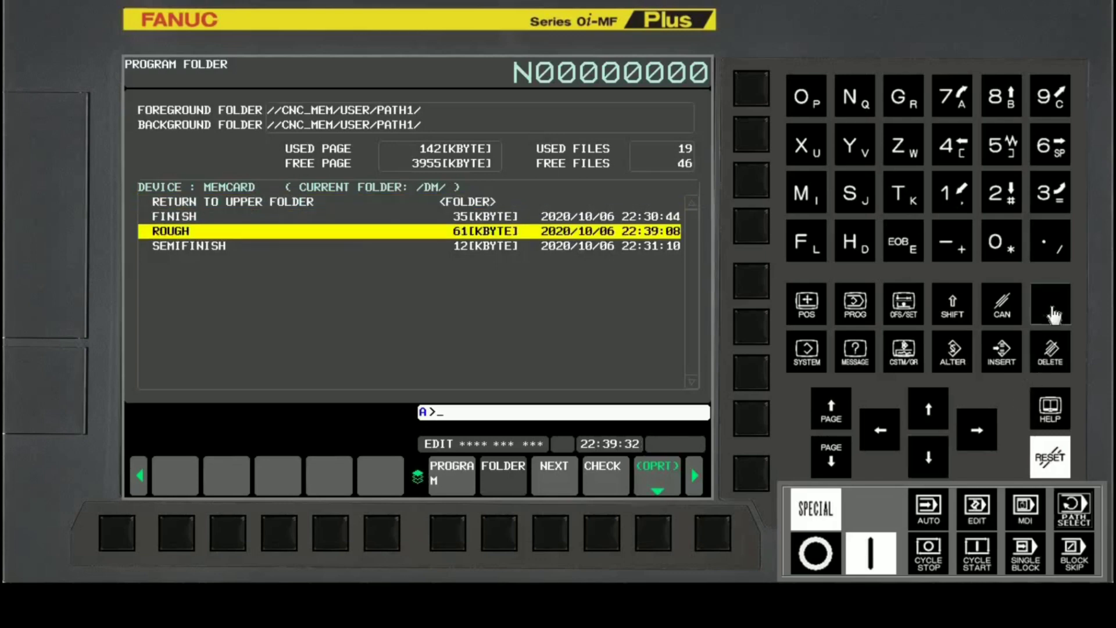
left_click(929, 460)
left_click(928, 460)
left_click(929, 459)
left_click(929, 460)
left_click(930, 461)
left_click(968, 436)
left_click(967, 436)
left_click(967, 436)
Insert a 'G5.1 Q1 R1 ;' block right after the G43 line
left_click(904, 100)
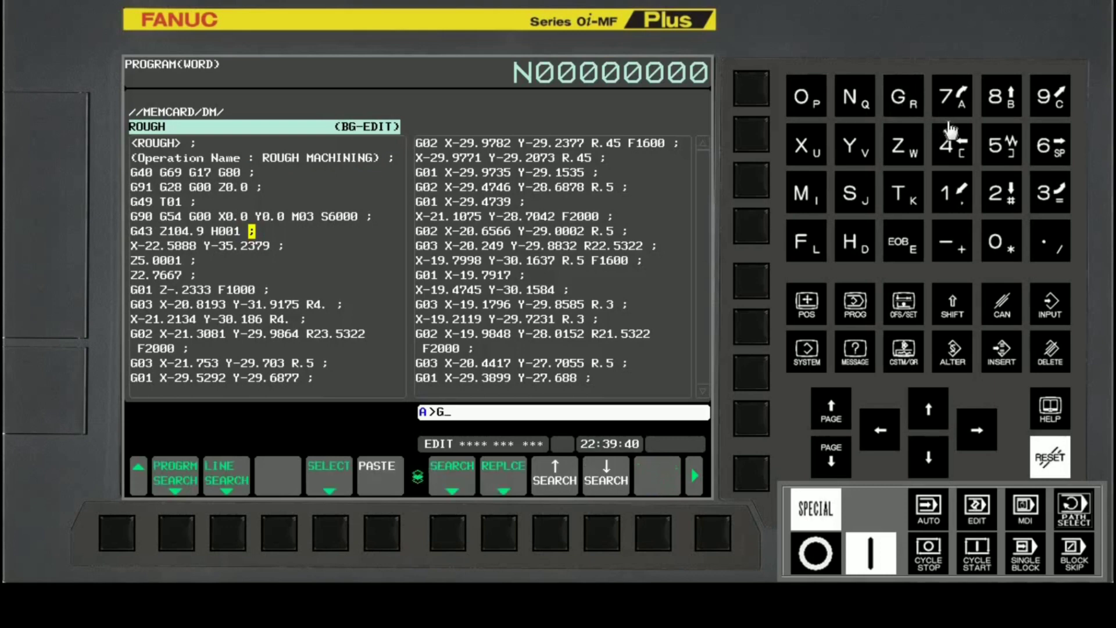
left_click(1057, 243)
left_click(956, 203)
left_click(852, 99)
left_click(954, 207)
left_click(951, 309)
left_click(903, 104)
left_click(948, 195)
left_click(903, 251)
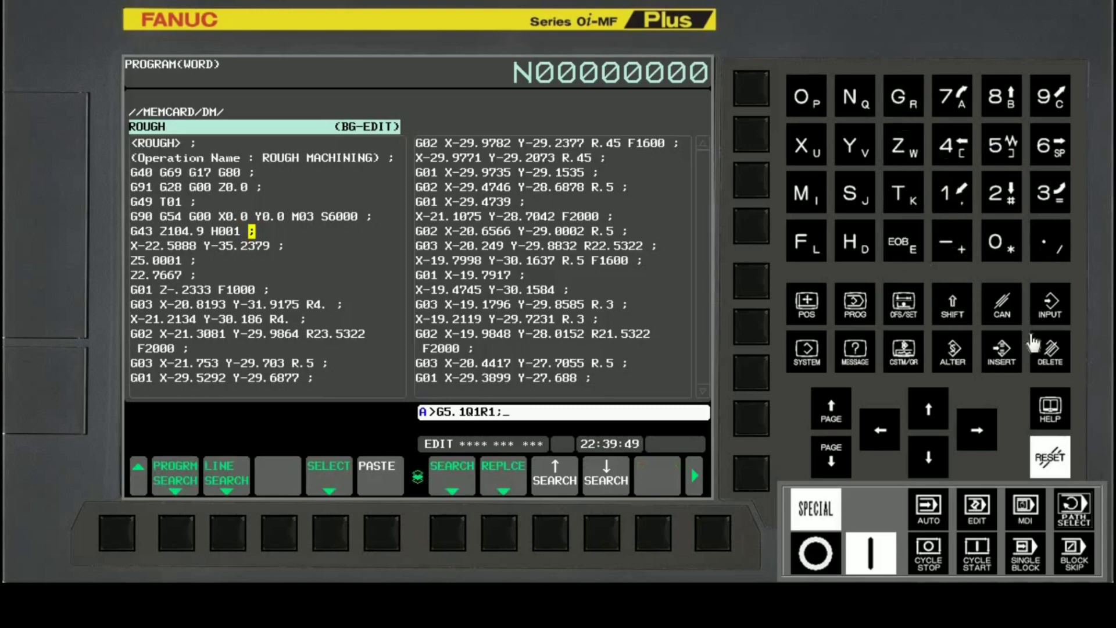
left_click(1000, 364)
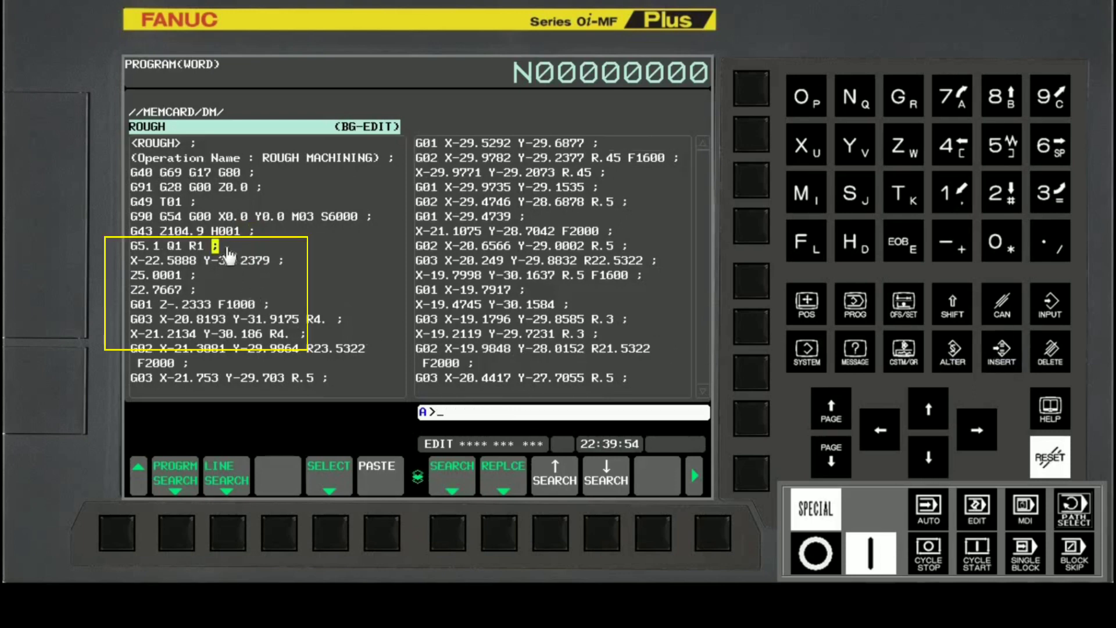
left_click(713, 538)
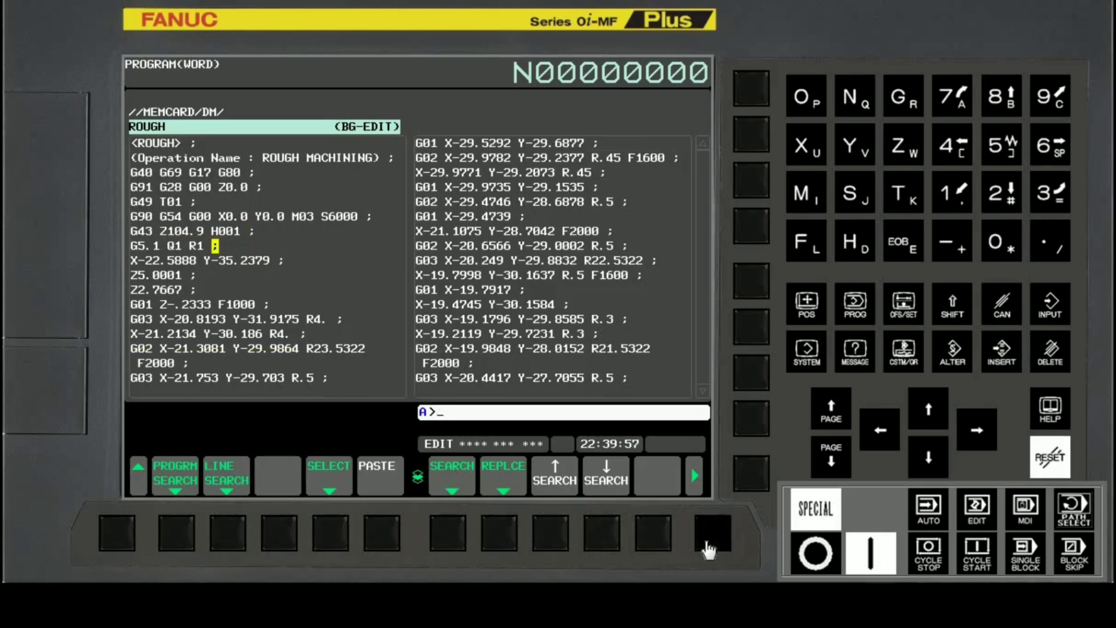
End background editing of ROUGH and open SEMIFINISH from the program folder
left_click(500, 542)
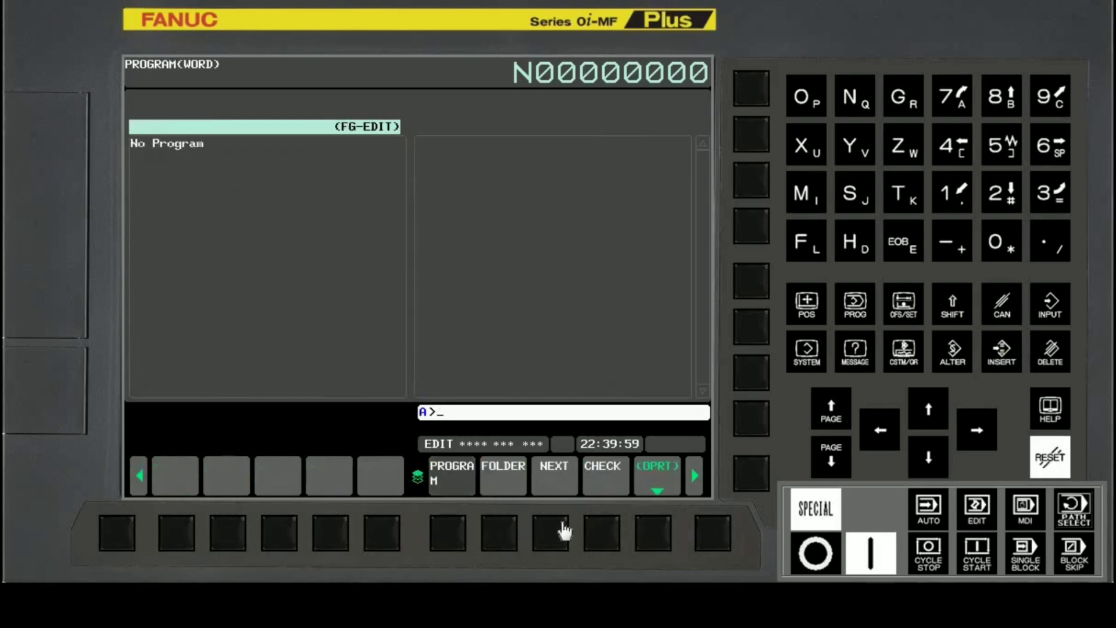
left_click(519, 532)
left_click(927, 458)
left_click(927, 458)
left_click(927, 458)
left_click(1052, 307)
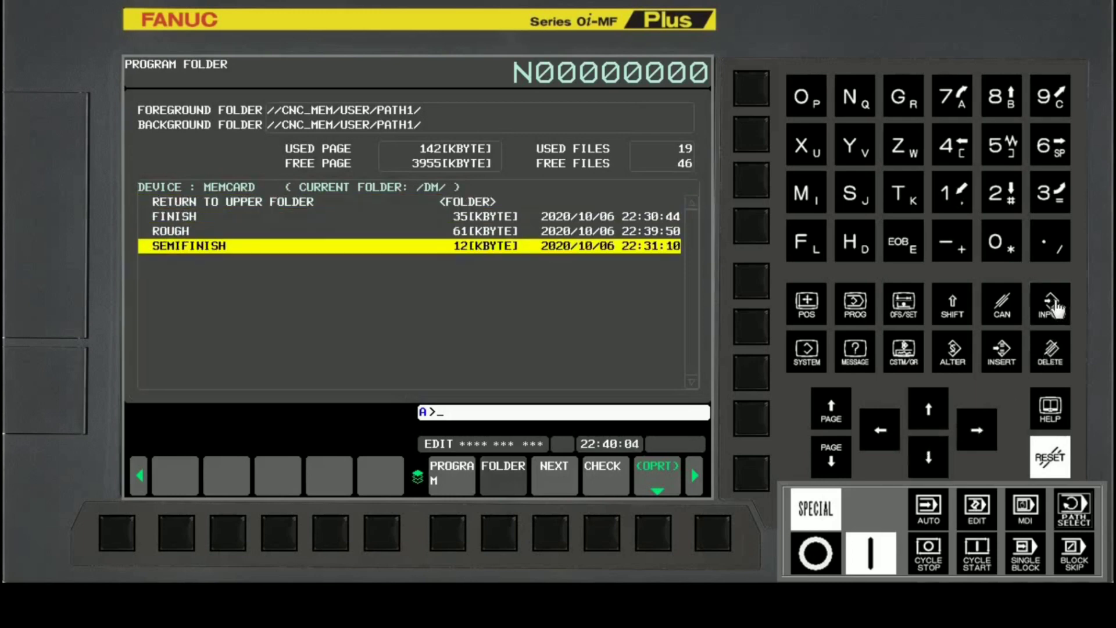
Place the cursor at the end of SEMIFINISH's G43 tool length line
left_click(928, 457)
left_click(928, 457)
left_click(929, 458)
left_click(929, 458)
left_click(928, 458)
left_click(929, 458)
left_click(975, 433)
left_click(975, 433)
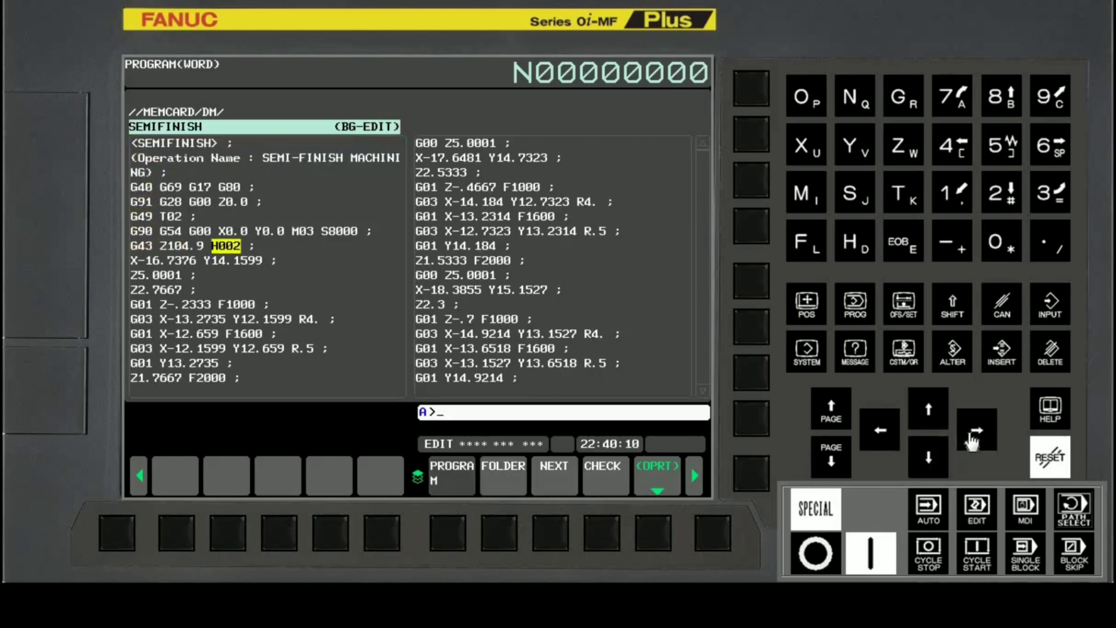
left_click(975, 433)
Insert a 'G5.1 Q1 R5 ;' block after G43 and end background editing of SEMIFINISH
left_click(898, 96)
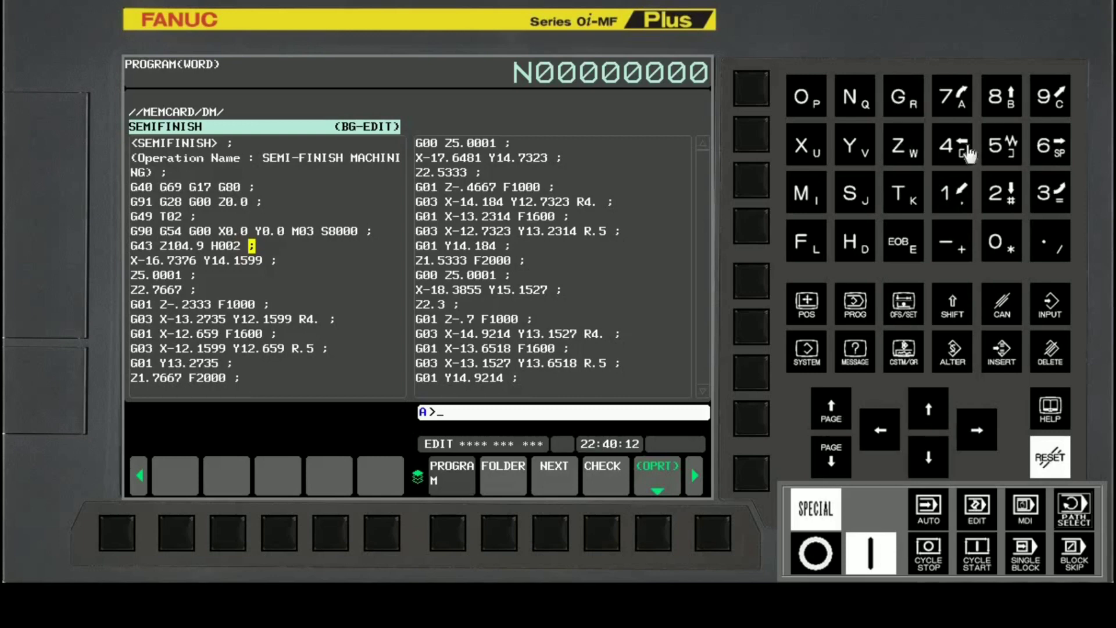
left_click(1001, 145)
key("period")
left_click(958, 203)
left_click(958, 293)
left_click(854, 99)
left_click(950, 205)
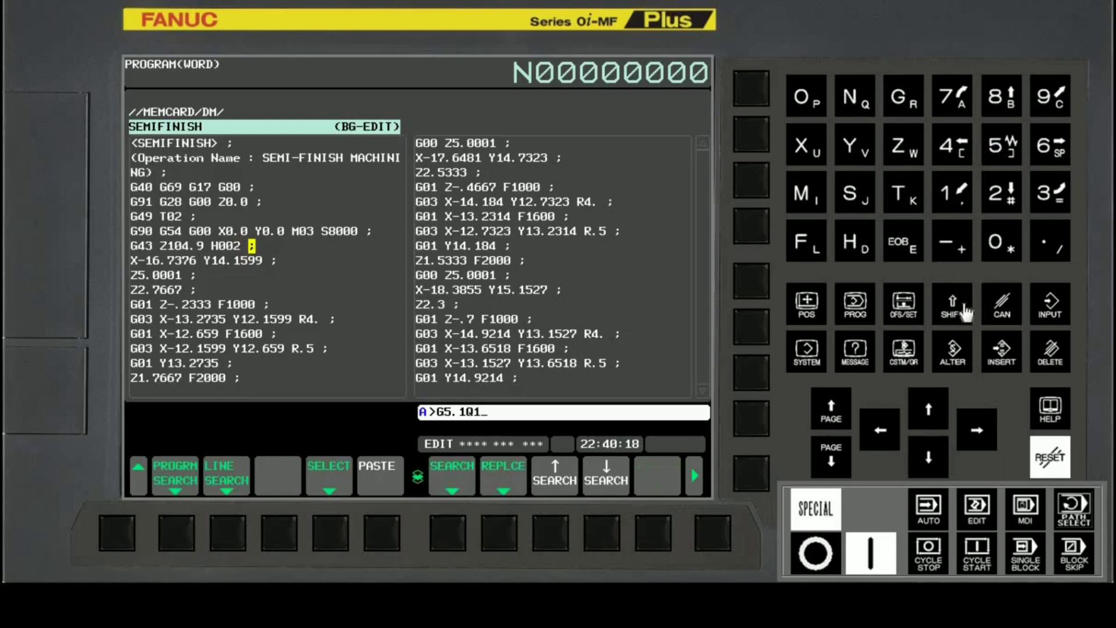
left_click(956, 299)
left_click(903, 99)
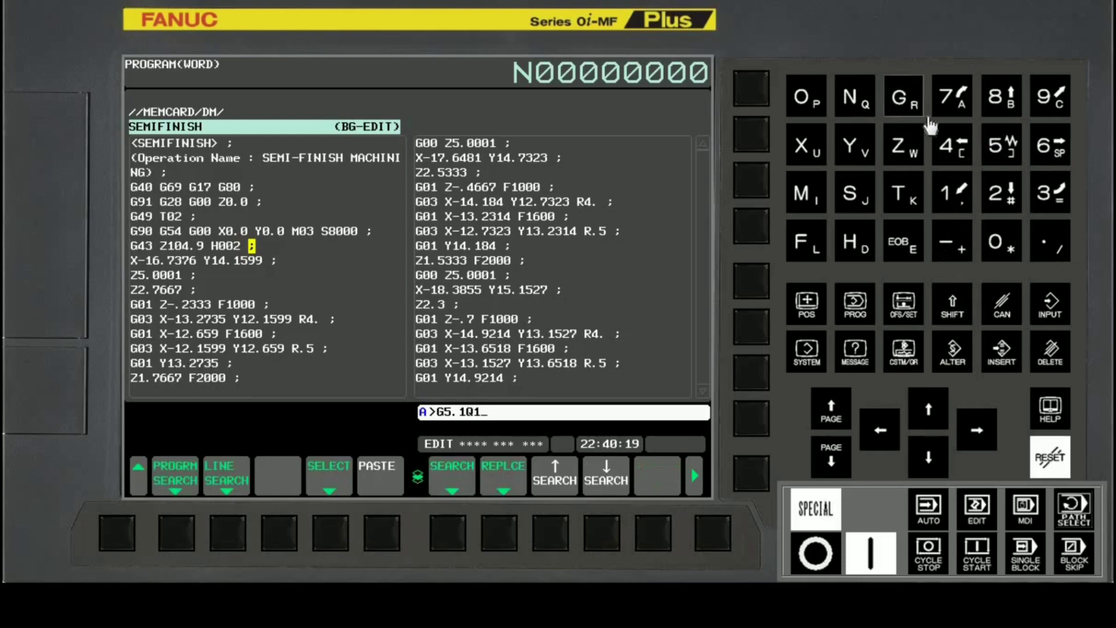
left_click(994, 150)
left_click(905, 251)
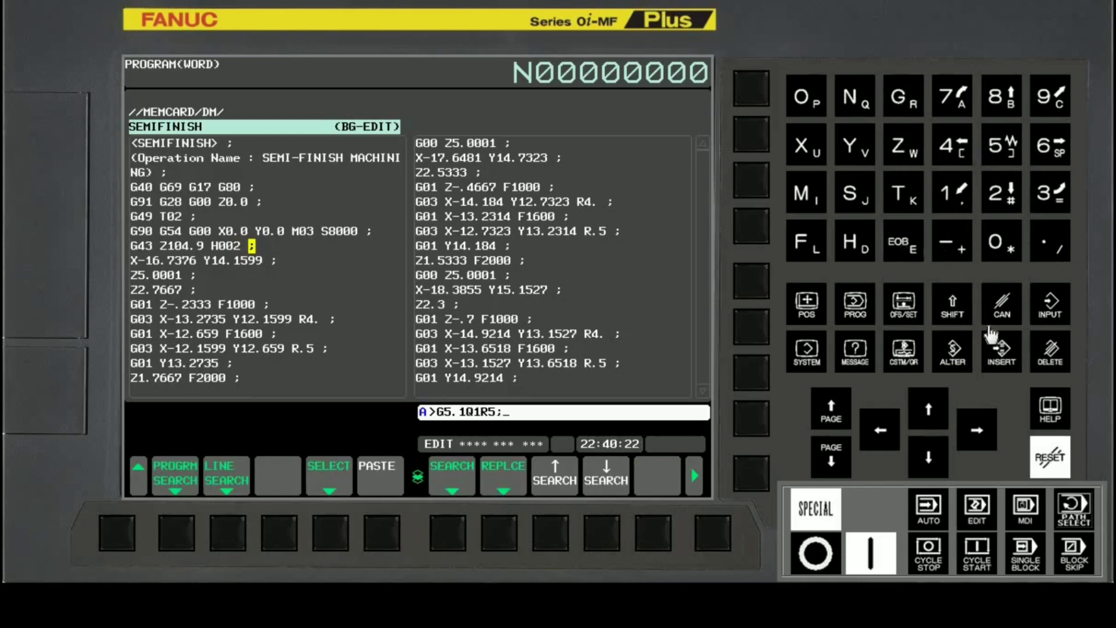
left_click(1008, 367)
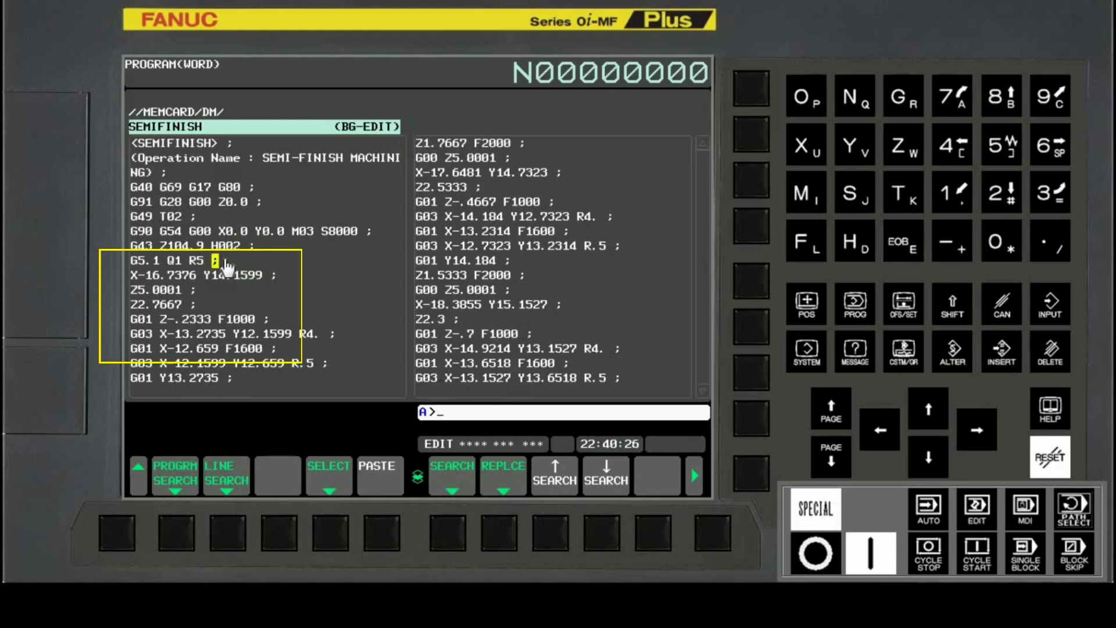
left_click(714, 538)
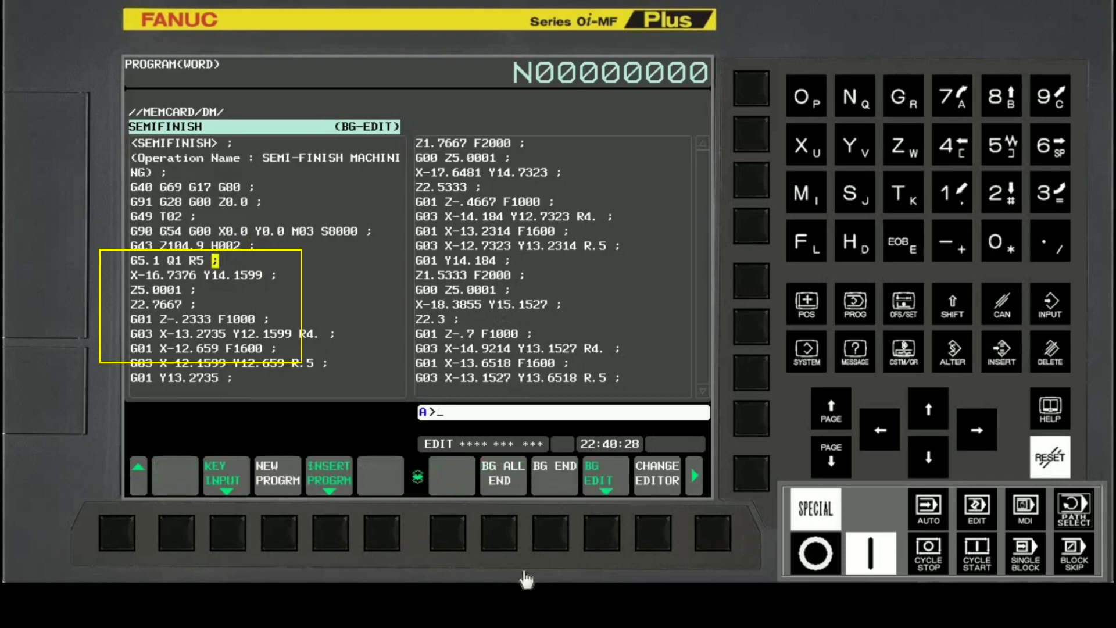
left_click(498, 539)
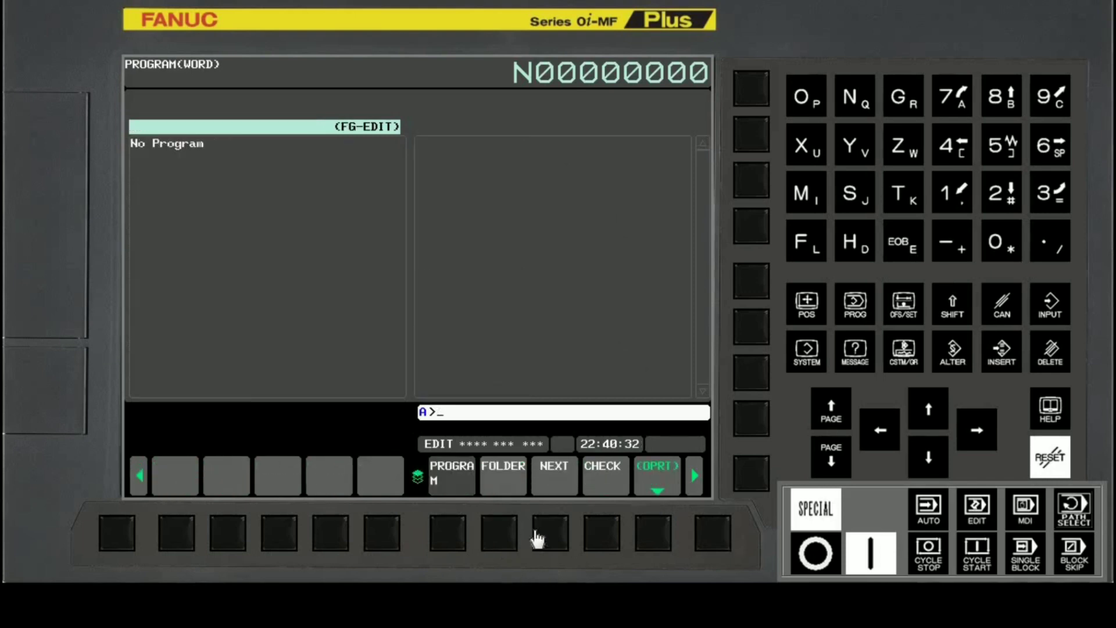
Open FINISH from the folder and place the cursor at the end of its G43 line
left_click(928, 457)
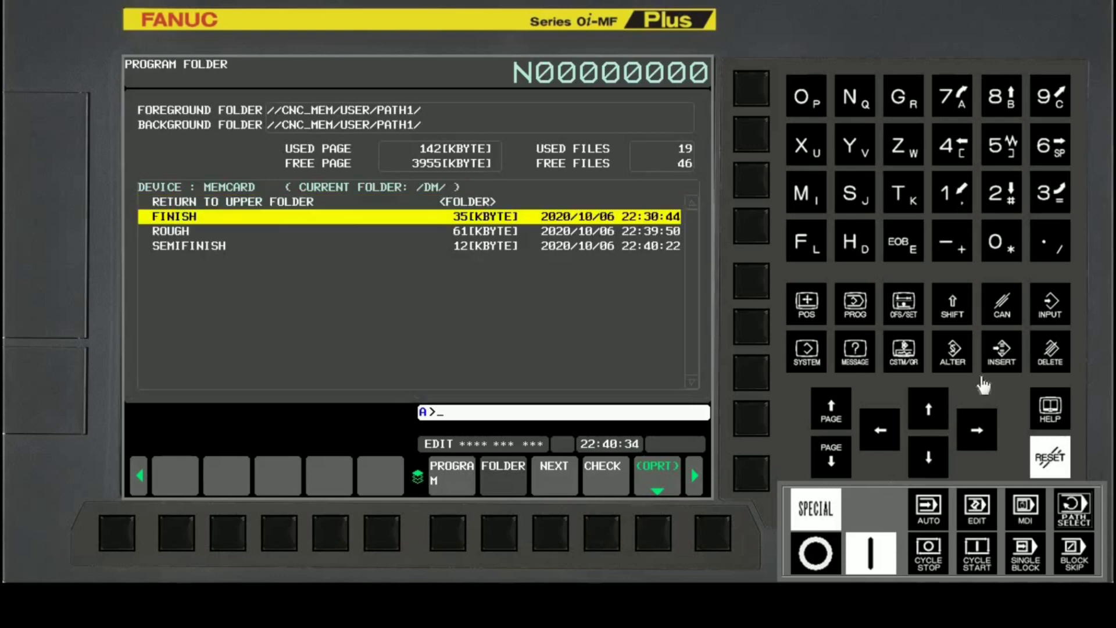
left_click(1047, 312)
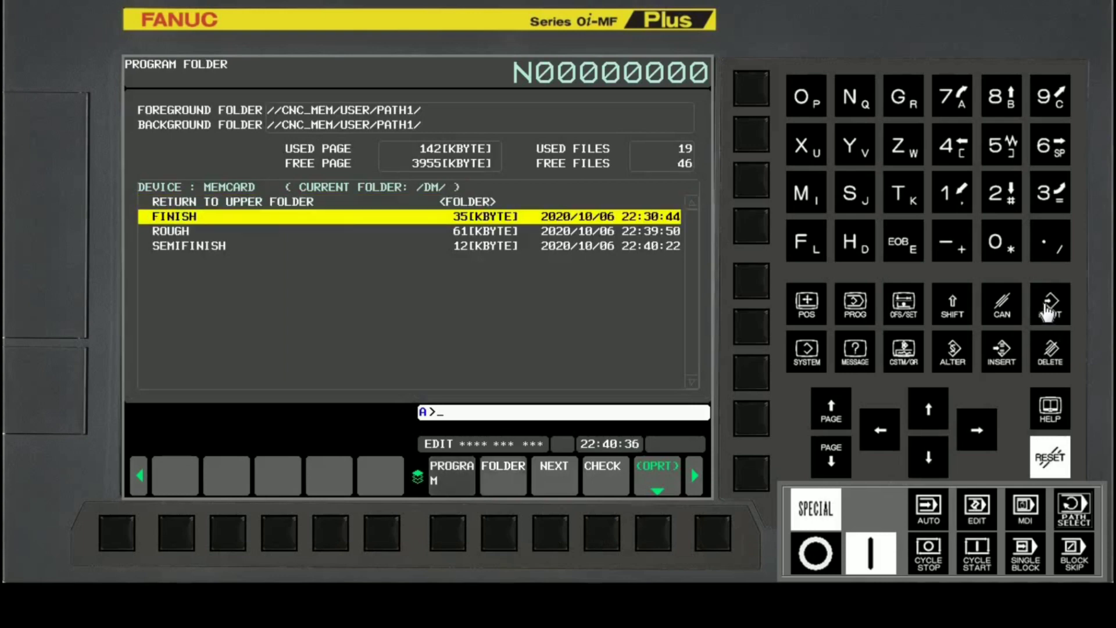
left_click(928, 457)
left_click(928, 457)
left_click(928, 457)
left_click(929, 457)
left_click(928, 457)
left_click(928, 465)
left_click(968, 440)
left_click(968, 441)
left_click(968, 441)
Insert a 'G5.1 Q1 R10 ;' block right after the G43 line
left_click(904, 99)
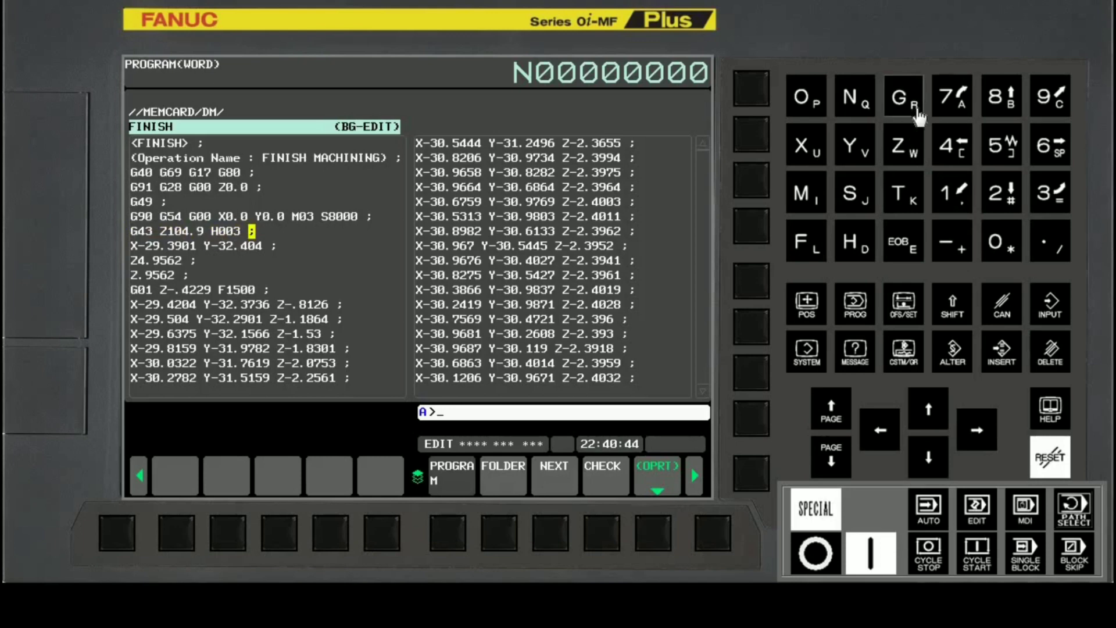
left_click(1001, 147)
left_click(1050, 249)
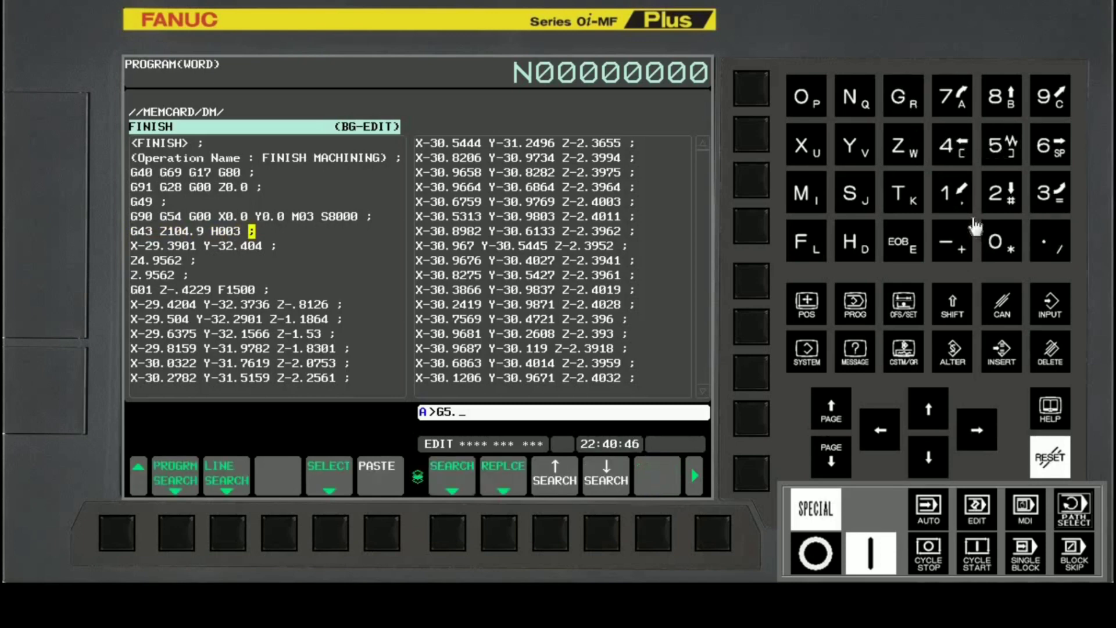
type("1")
left_click(864, 111)
left_click(902, 112)
left_click(951, 198)
left_click(998, 242)
type(";")
left_click(999, 357)
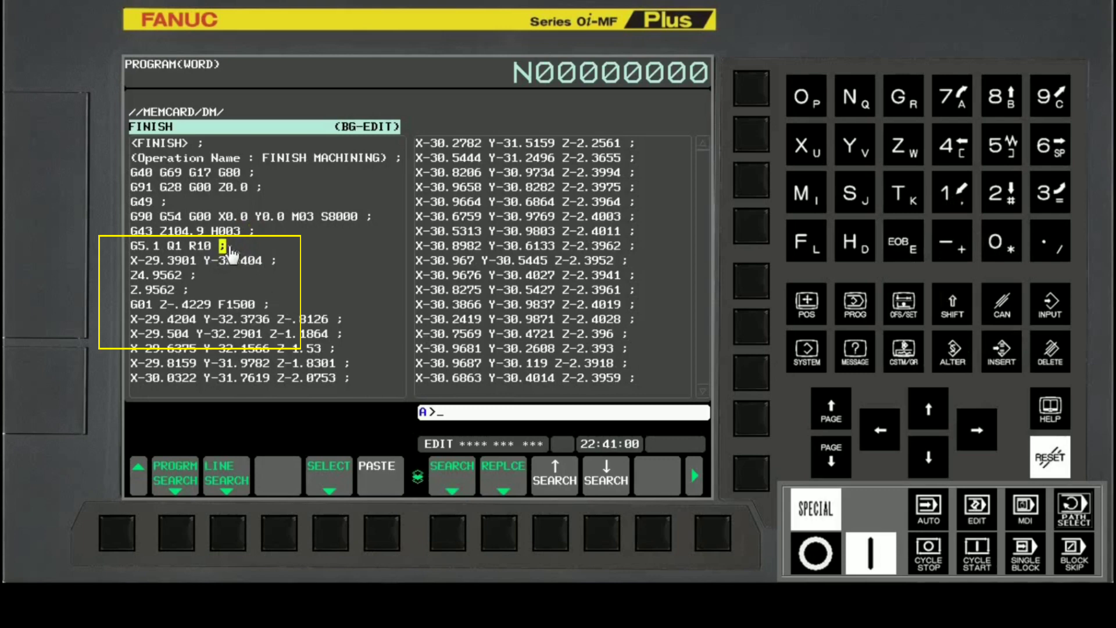
End all background editing and make ROUGH the main program
left_click(696, 542)
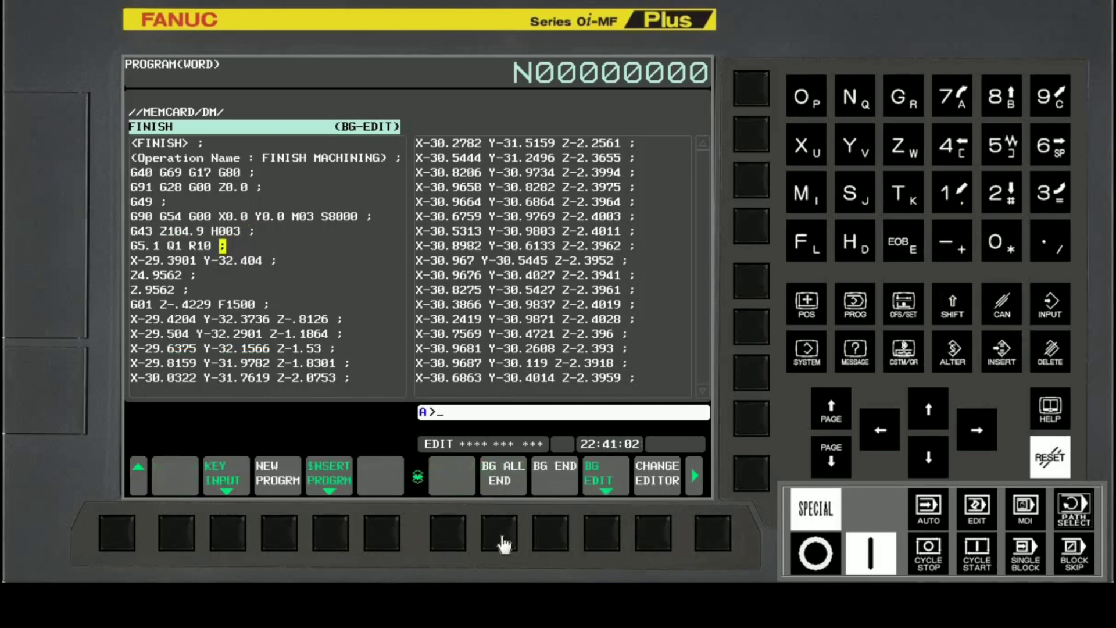
left_click(499, 533)
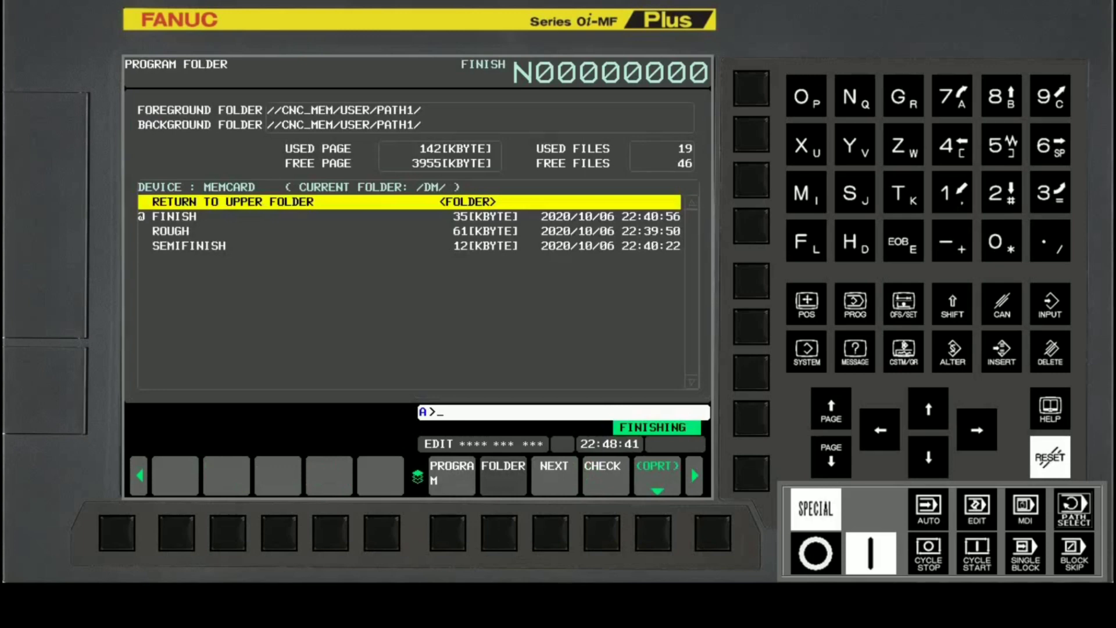
left_click(928, 461)
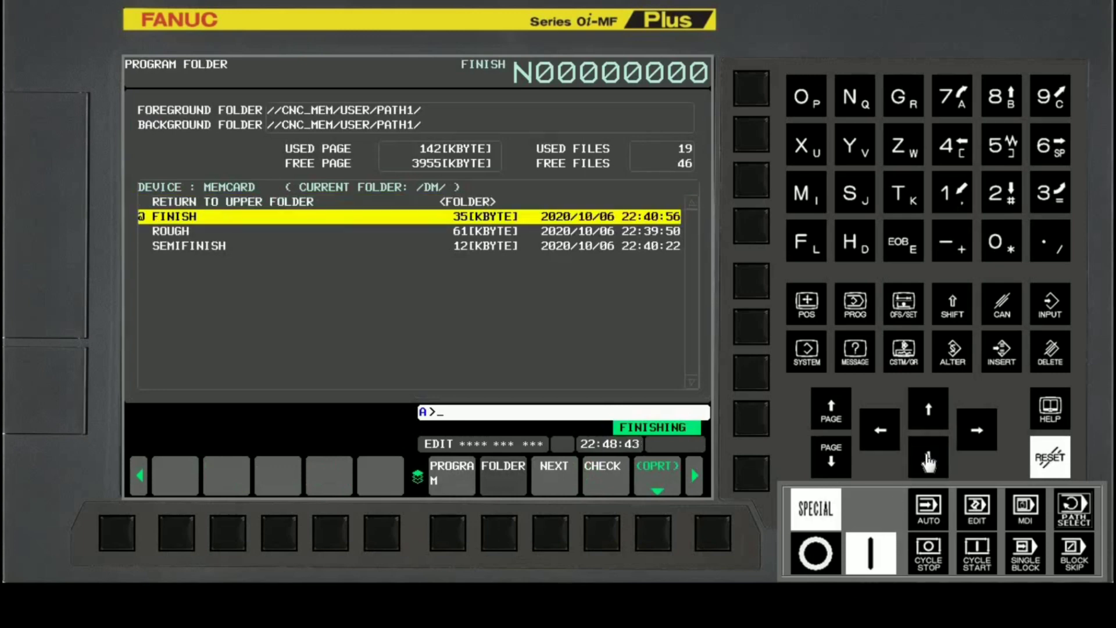
left_click(928, 461)
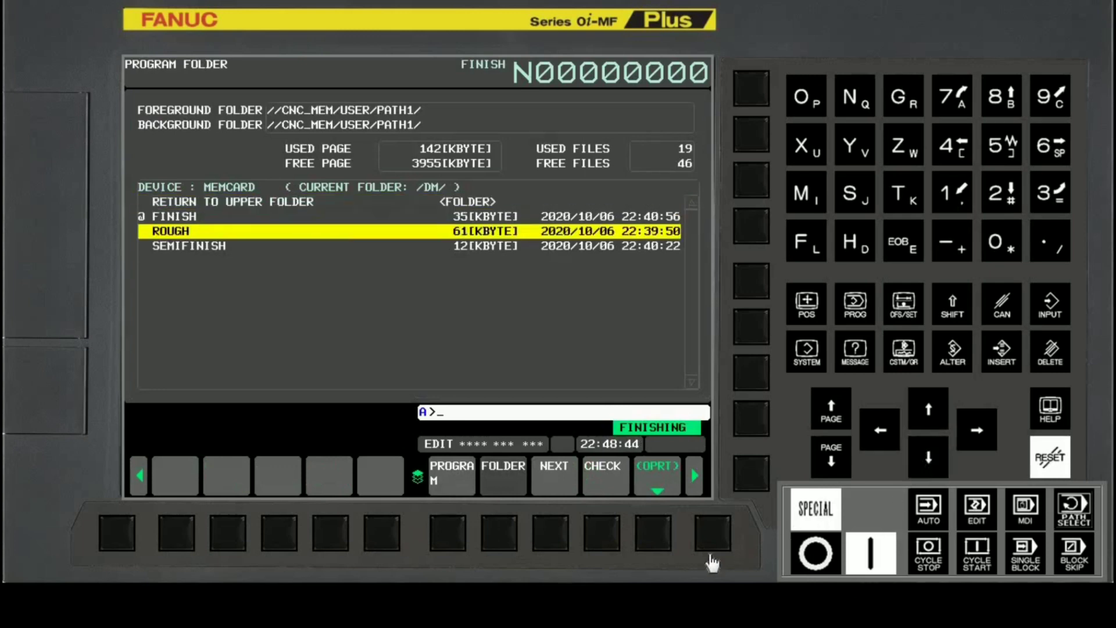
left_click(660, 535)
left_click(329, 538)
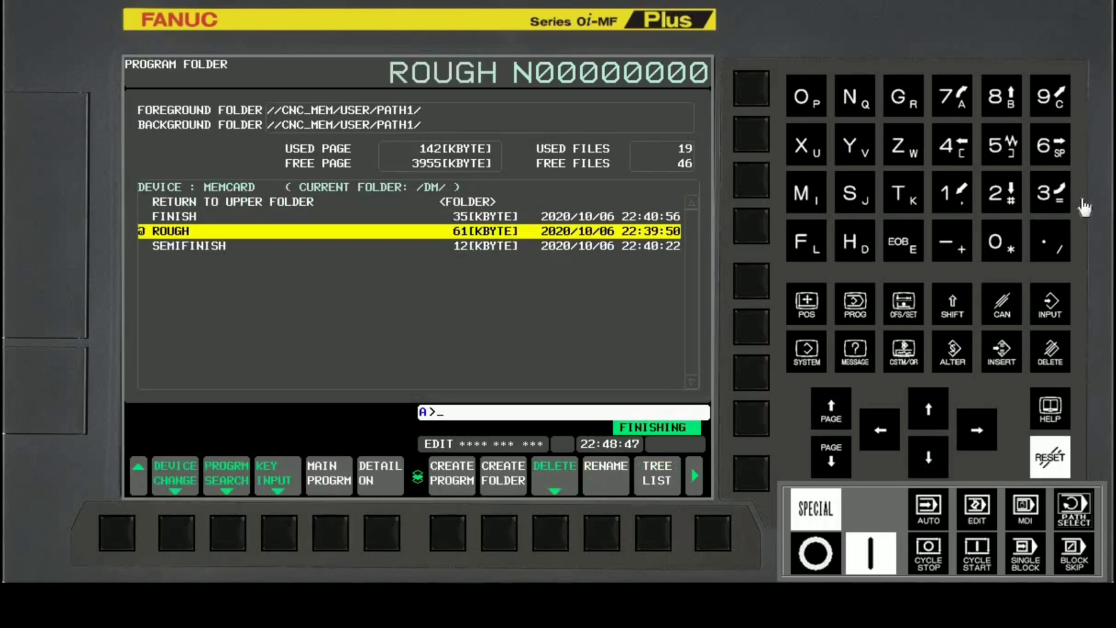
Show ROUGH on the program check screen with all position coordinates
left_click(871, 321)
left_click(602, 534)
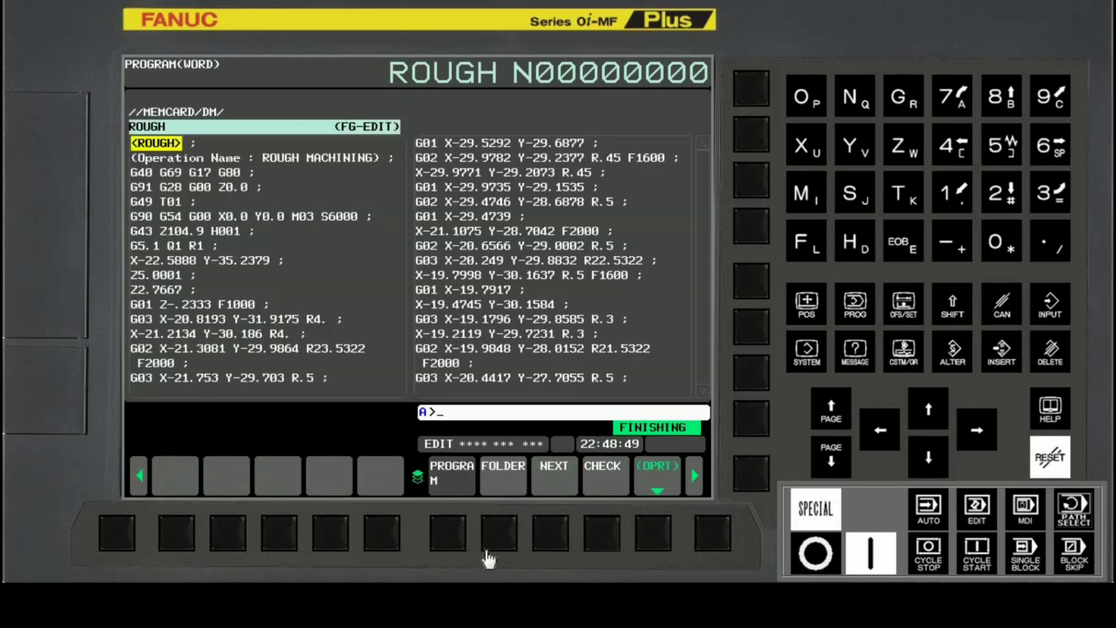
left_click(283, 538)
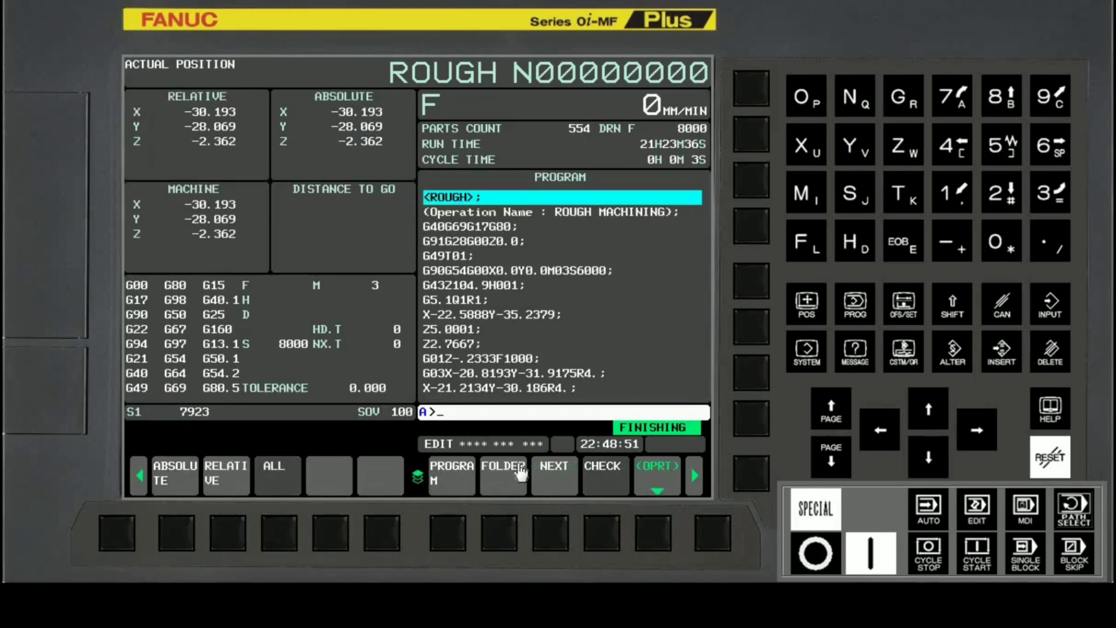
Run ROUGH in memory (AUTO) mode, then reset it
left_click(928, 509)
left_click(979, 563)
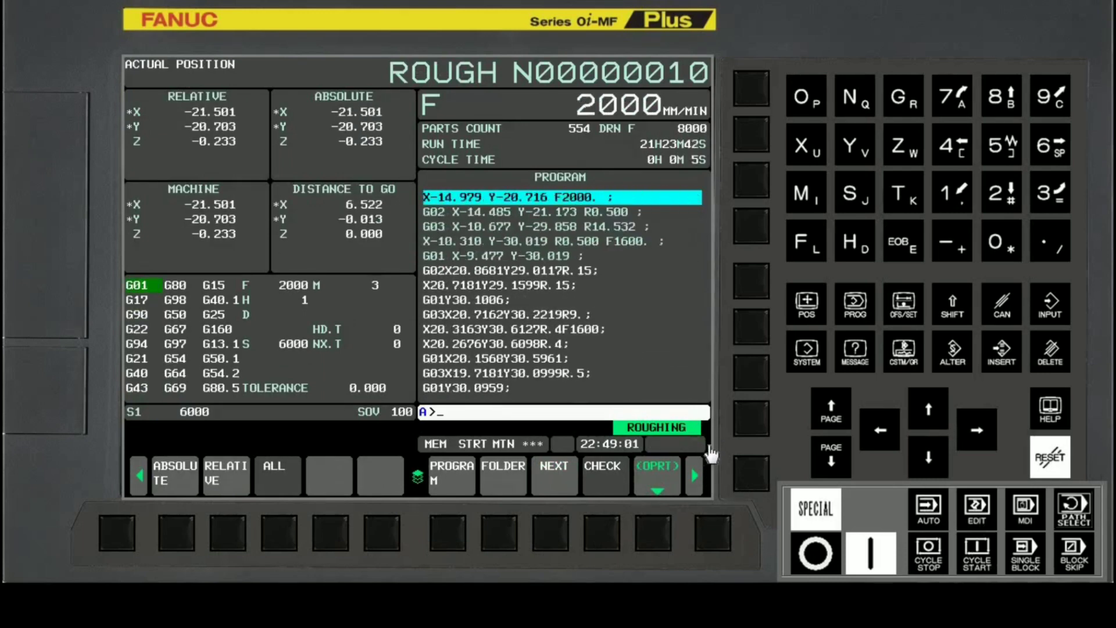
left_click(1046, 458)
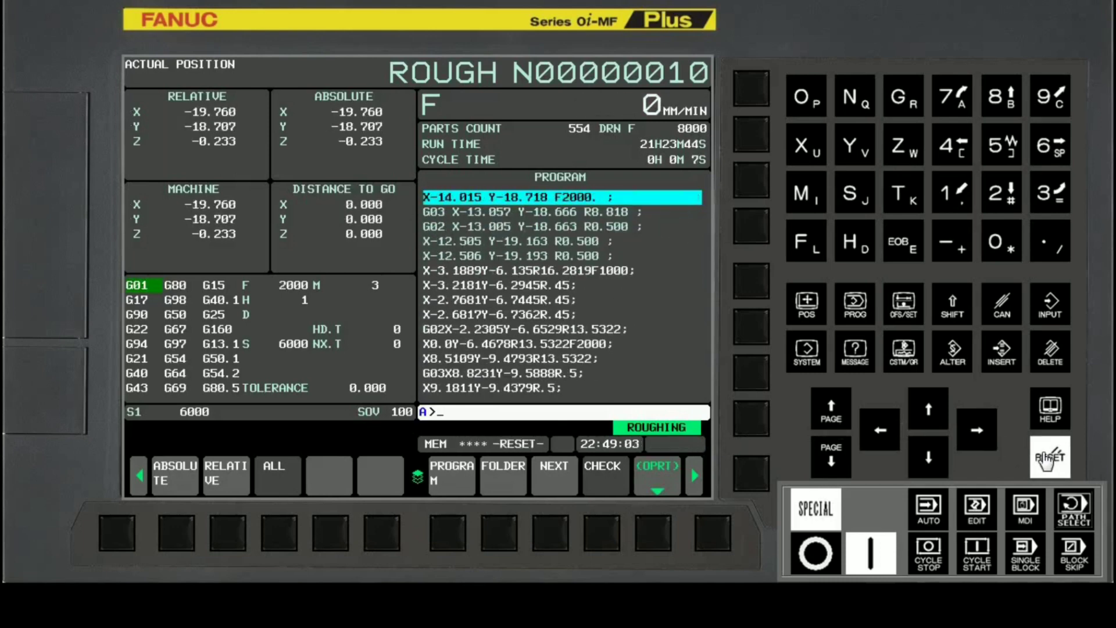
Return to the program folder list and move down through FINISH, ROUGH and SEMIFINISH
left_click(510, 534)
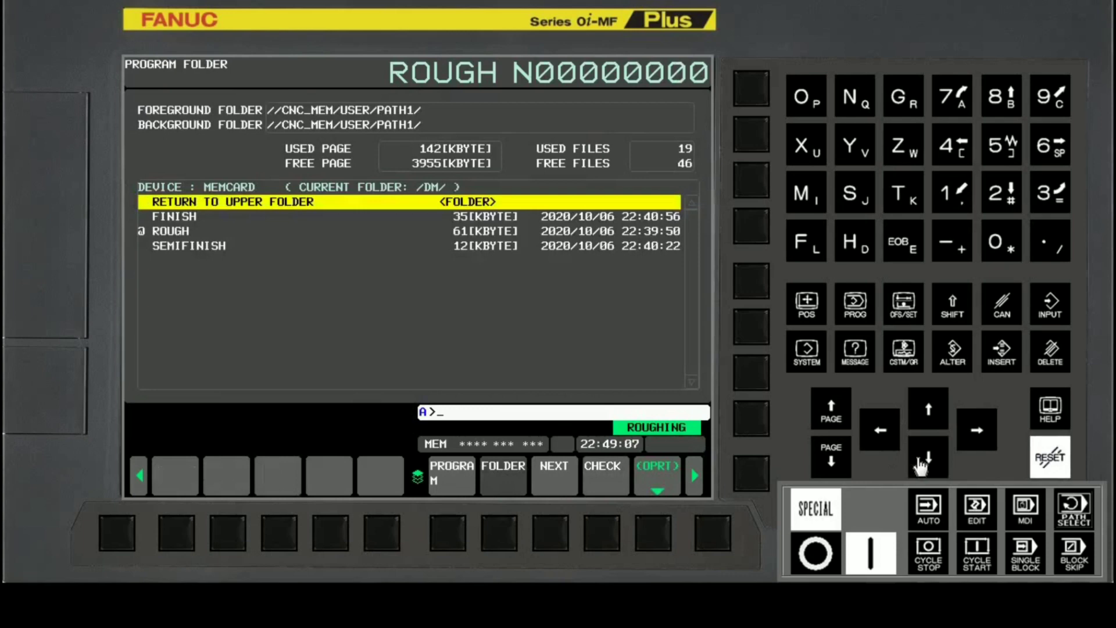
left_click(928, 457)
left_click(928, 457)
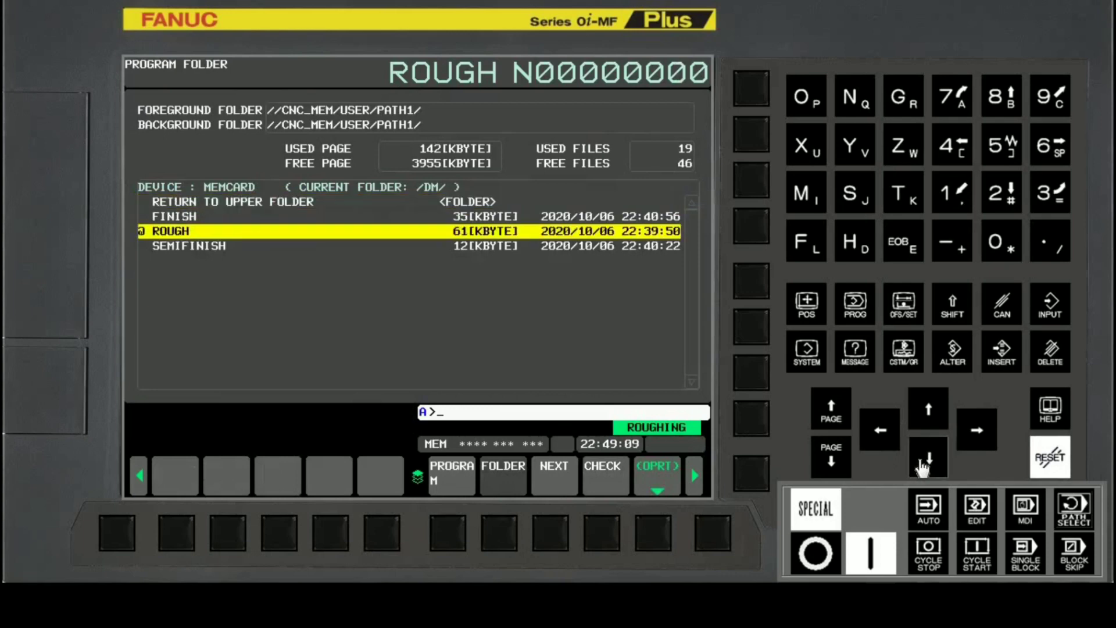
left_click(928, 457)
Make SEMIFINISH the main program and show it on the program check screen
left_click(660, 547)
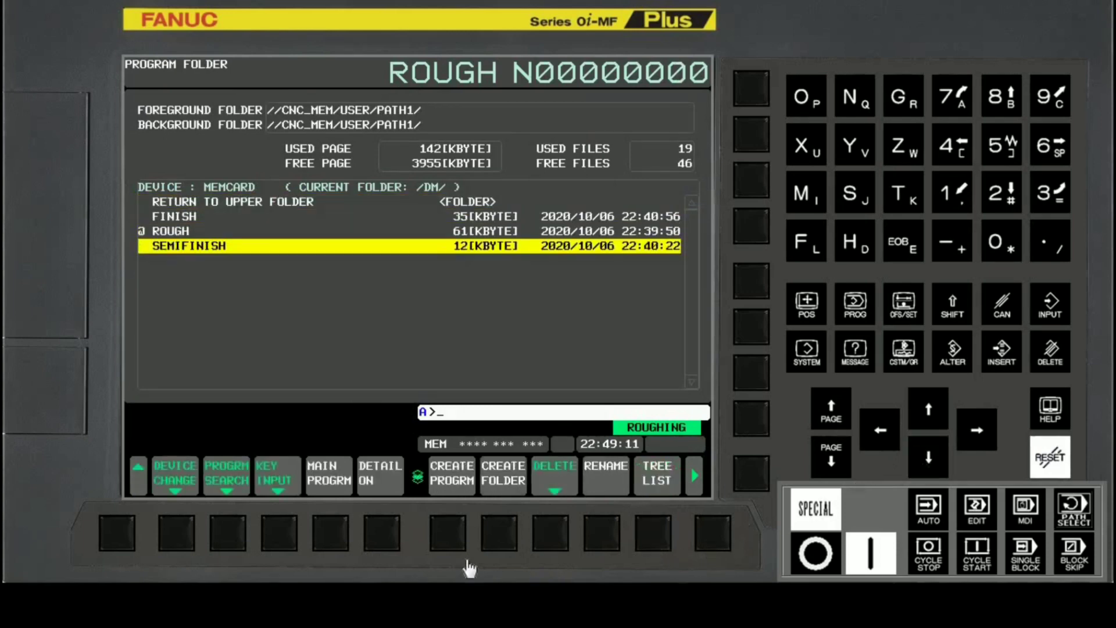
left_click(331, 538)
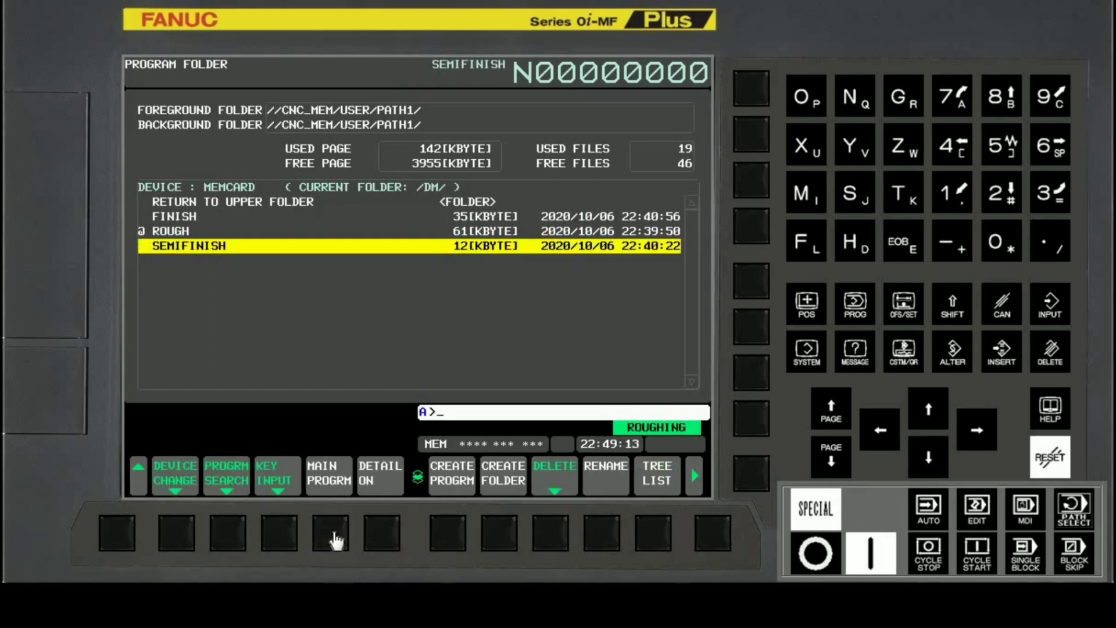
left_click(856, 308)
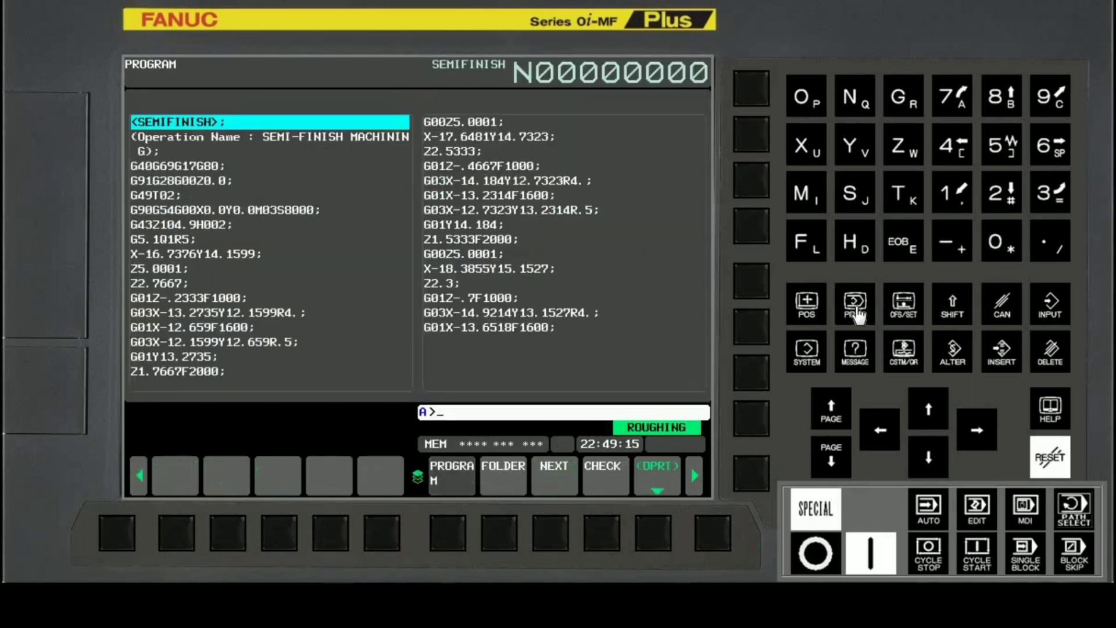
left_click(610, 540)
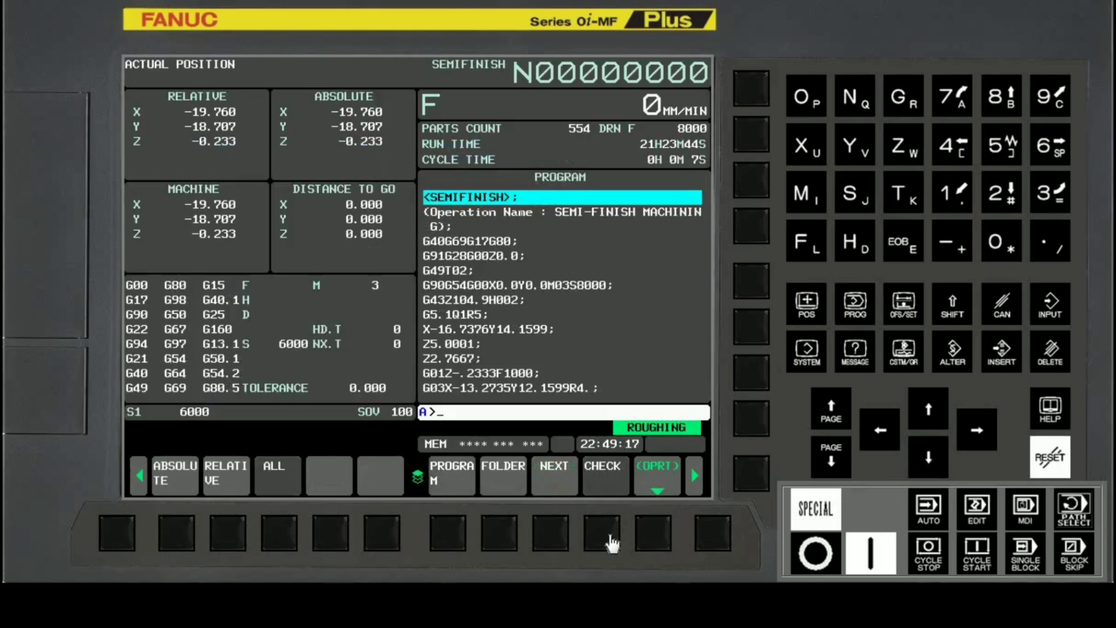
Run SEMIFINISH, reset it, and go back to the program folder list
left_click(977, 549)
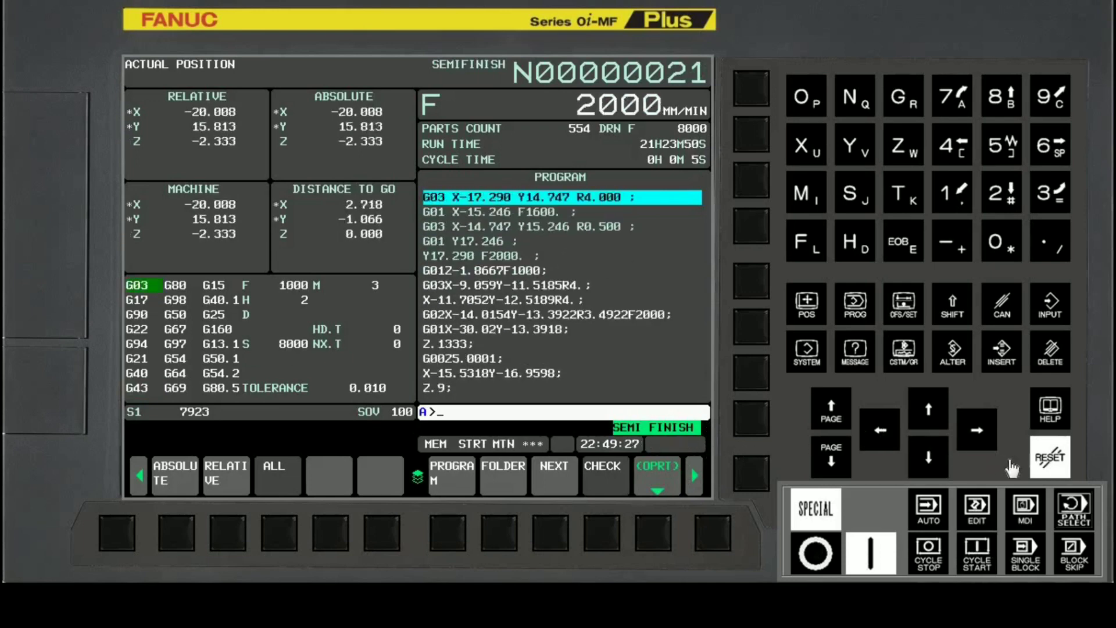
left_click(1049, 459)
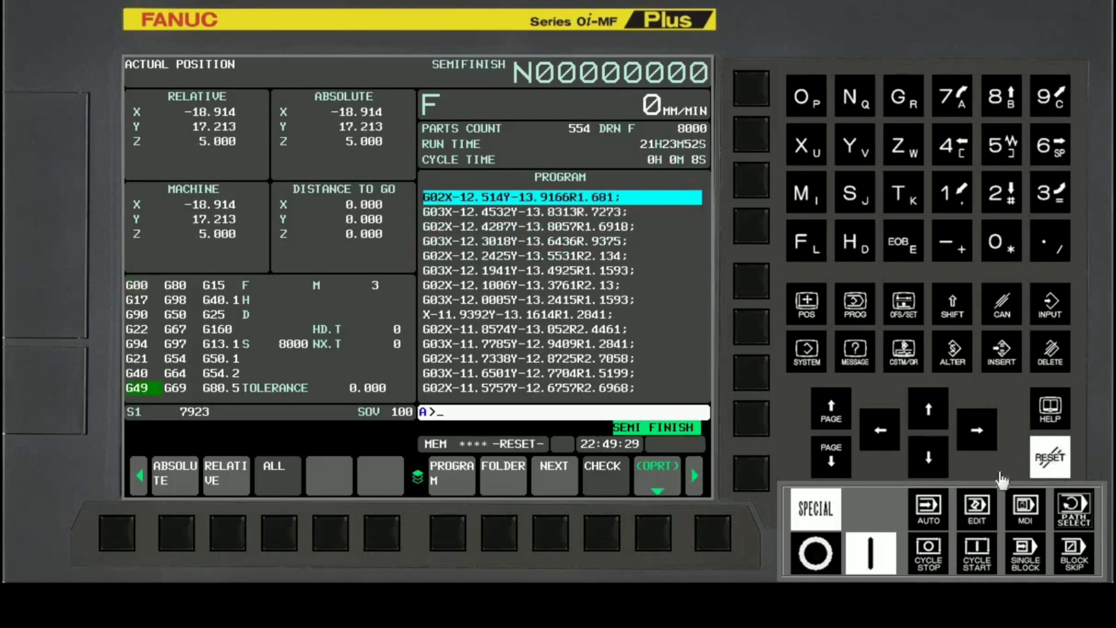
left_click(503, 538)
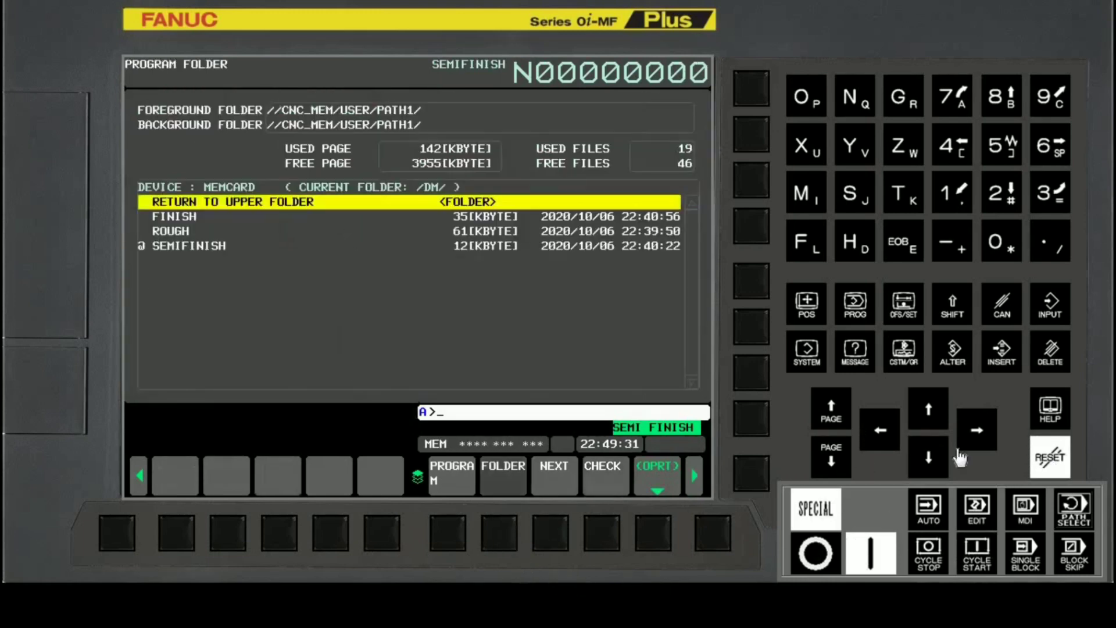
Make FINISH the main program, run it from the program check screen, then reset it
left_click(932, 459)
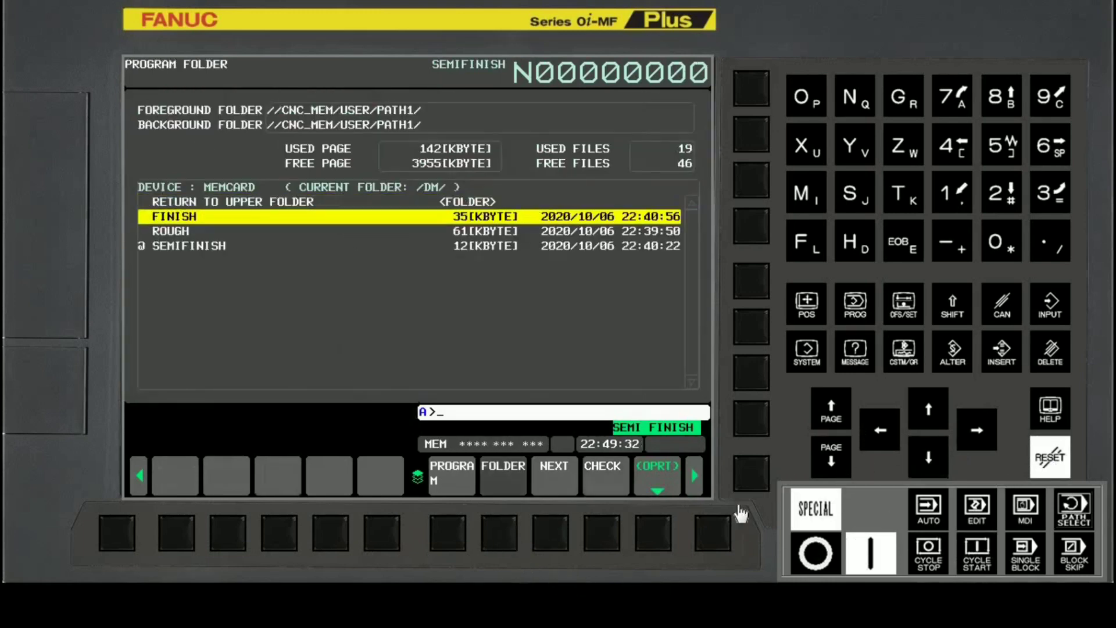
left_click(661, 541)
left_click(336, 538)
left_click(854, 307)
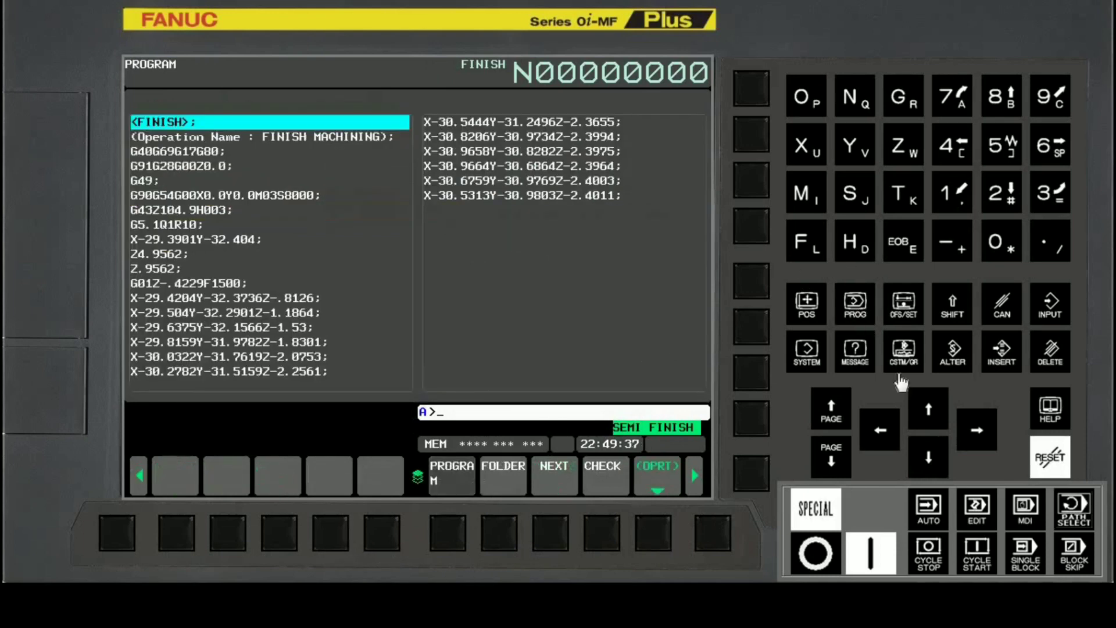
left_click(610, 531)
left_click(977, 557)
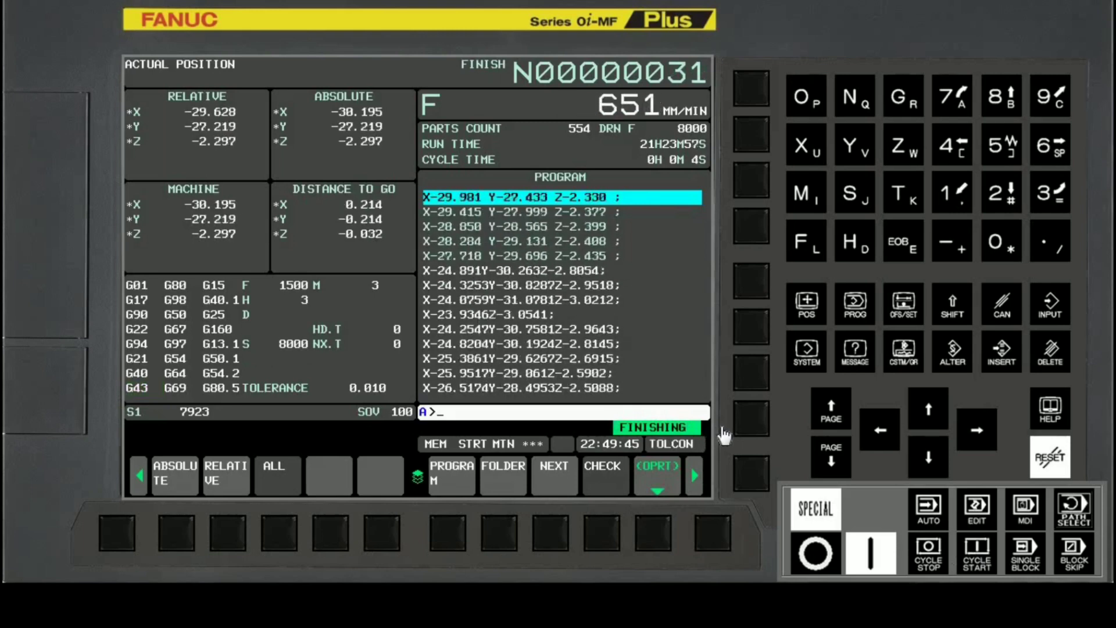
left_click(1044, 458)
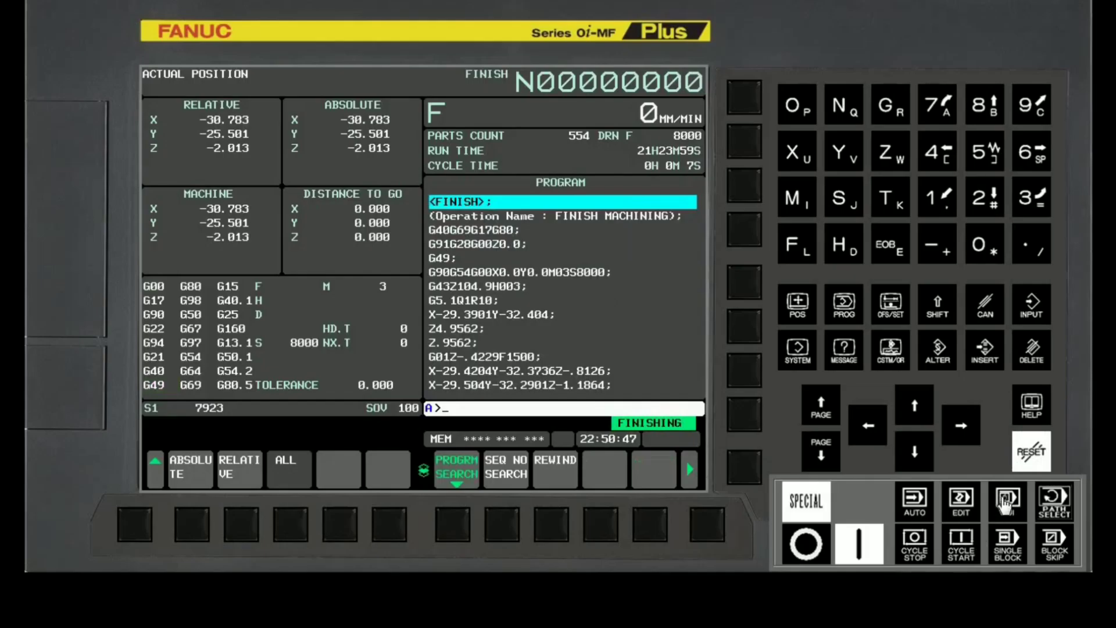
In MDI mode, open the MCNSET SELECT screen listing Roughing, Semi Finish and Finishing tolerances
left_click(1005, 501)
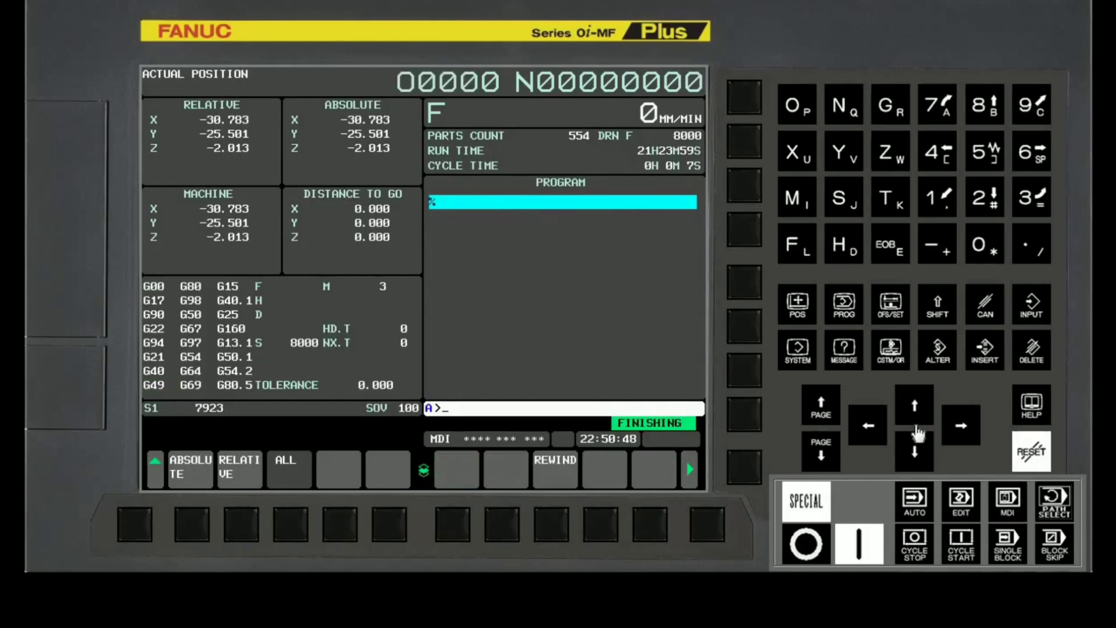
left_click(891, 308)
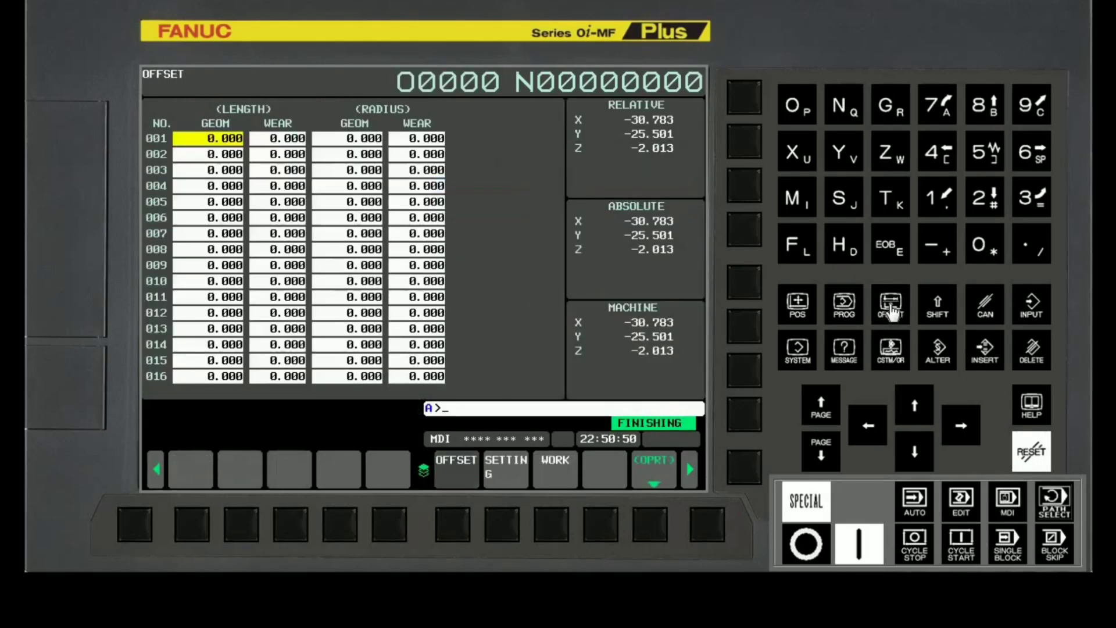
left_click(712, 534)
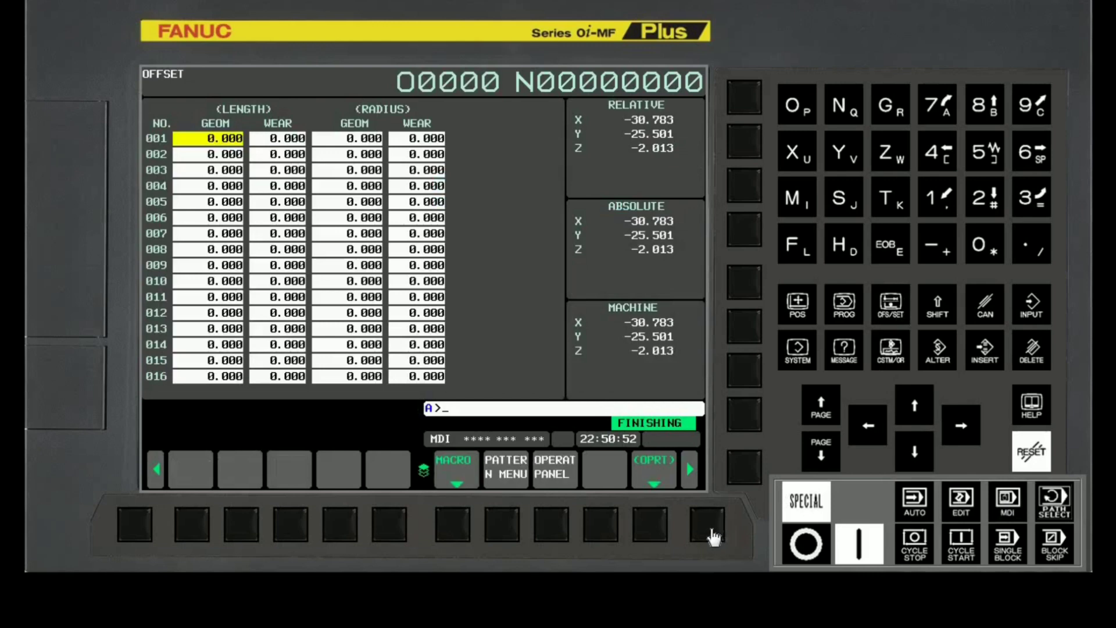
left_click(712, 533)
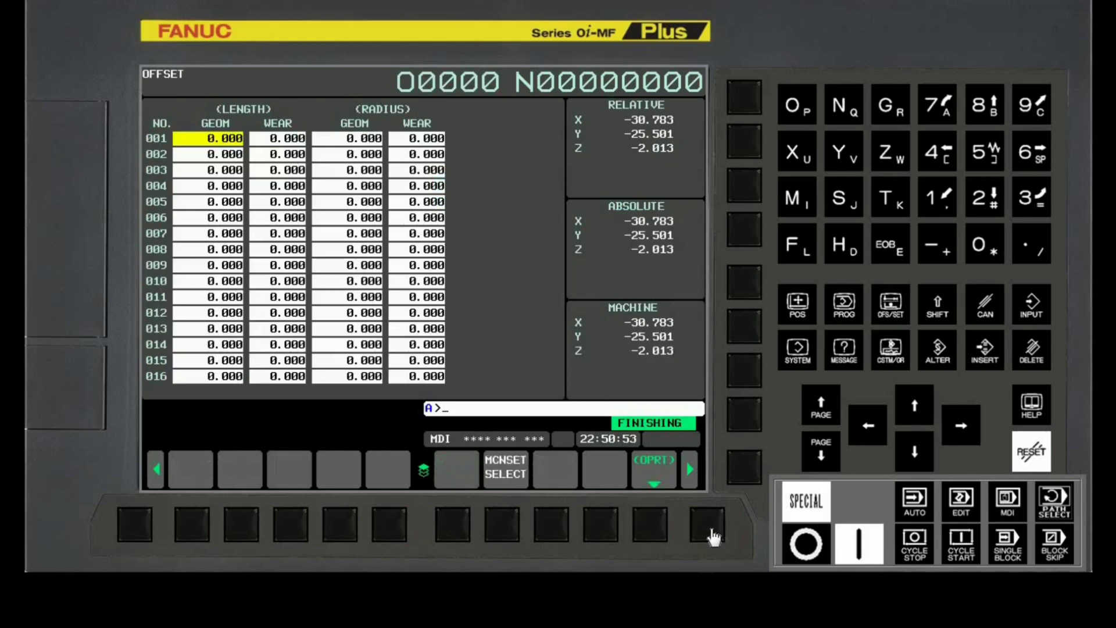
left_click(507, 534)
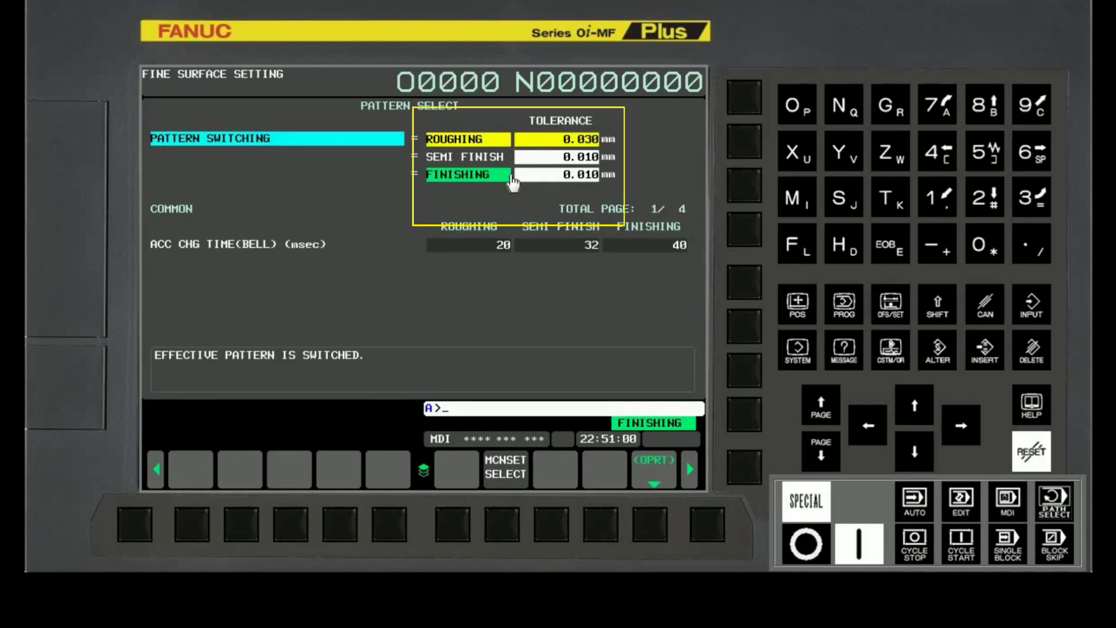
Make SEMI FINISH the effective machining pattern, then switch it to FINISHING
left_click(651, 525)
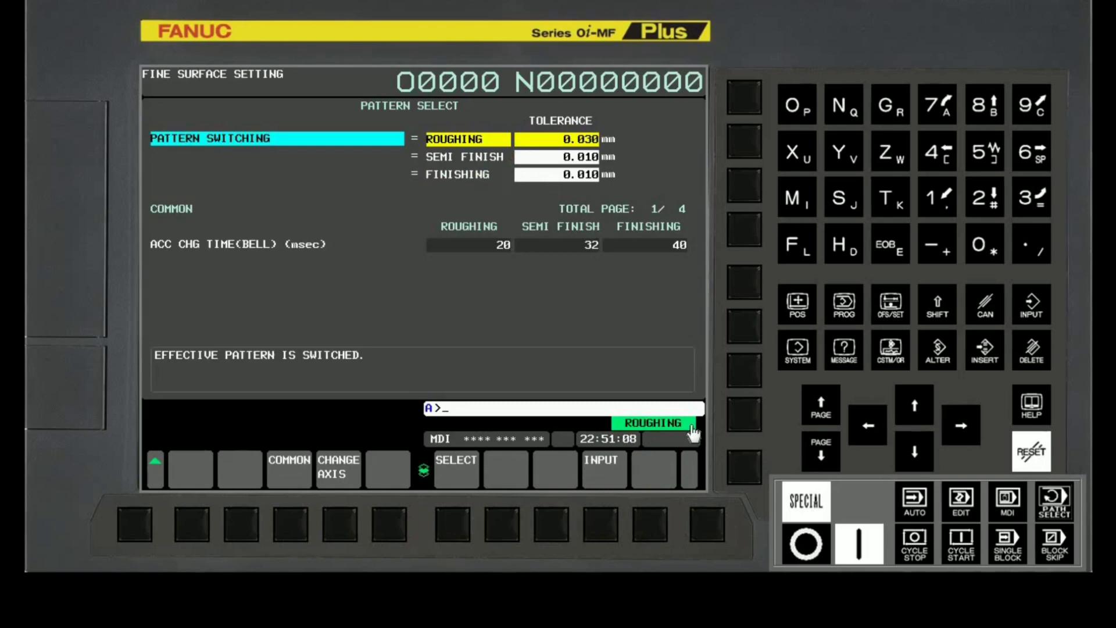
left_click(908, 451)
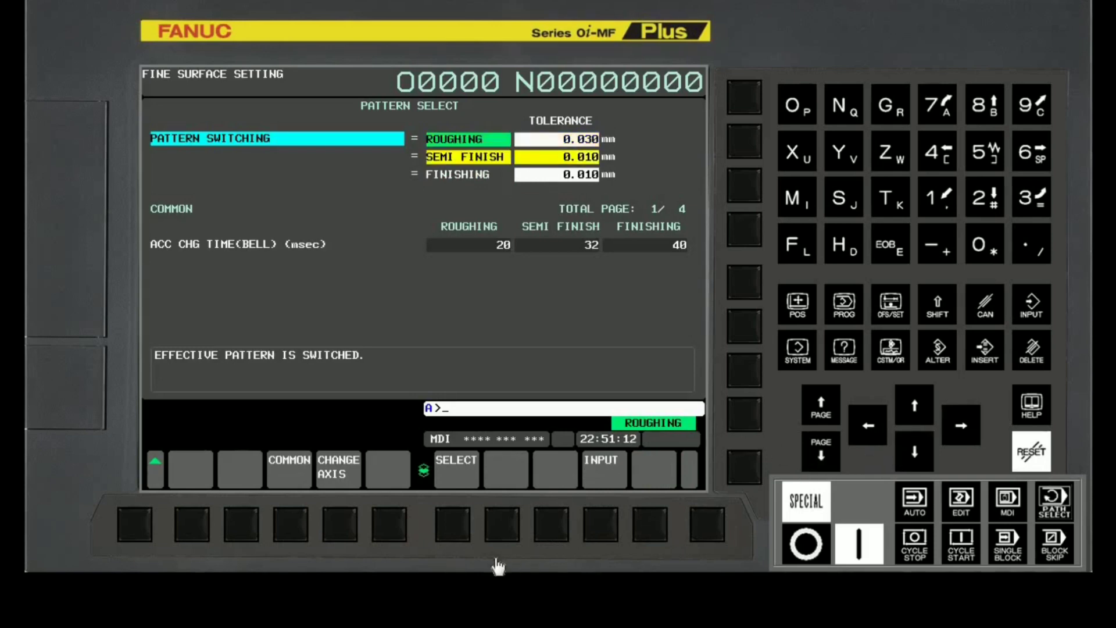
left_click(457, 525)
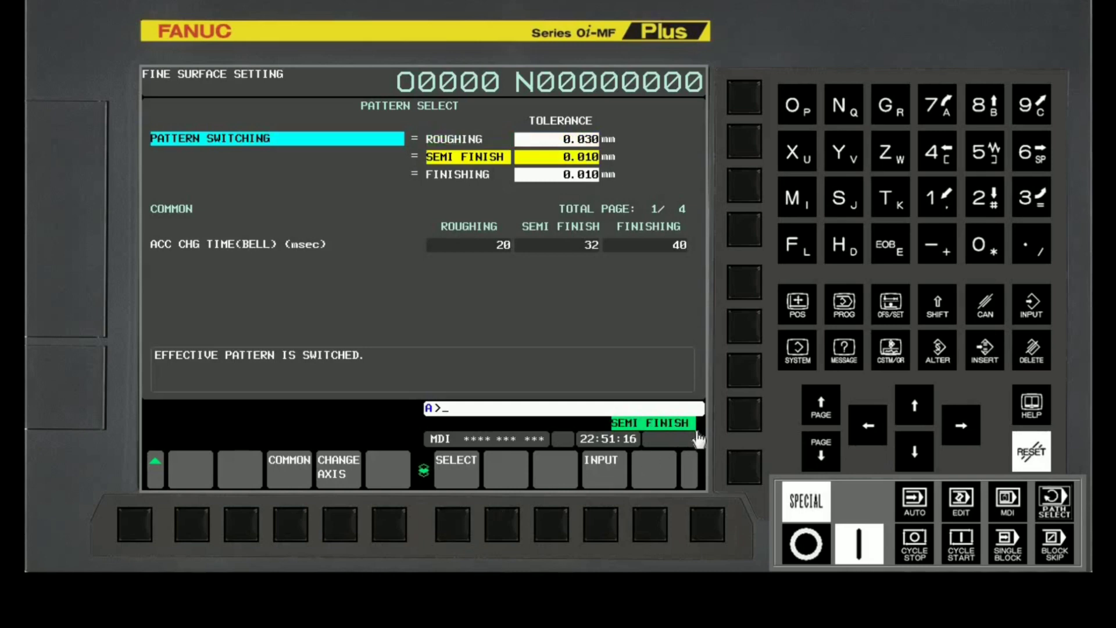
left_click(913, 452)
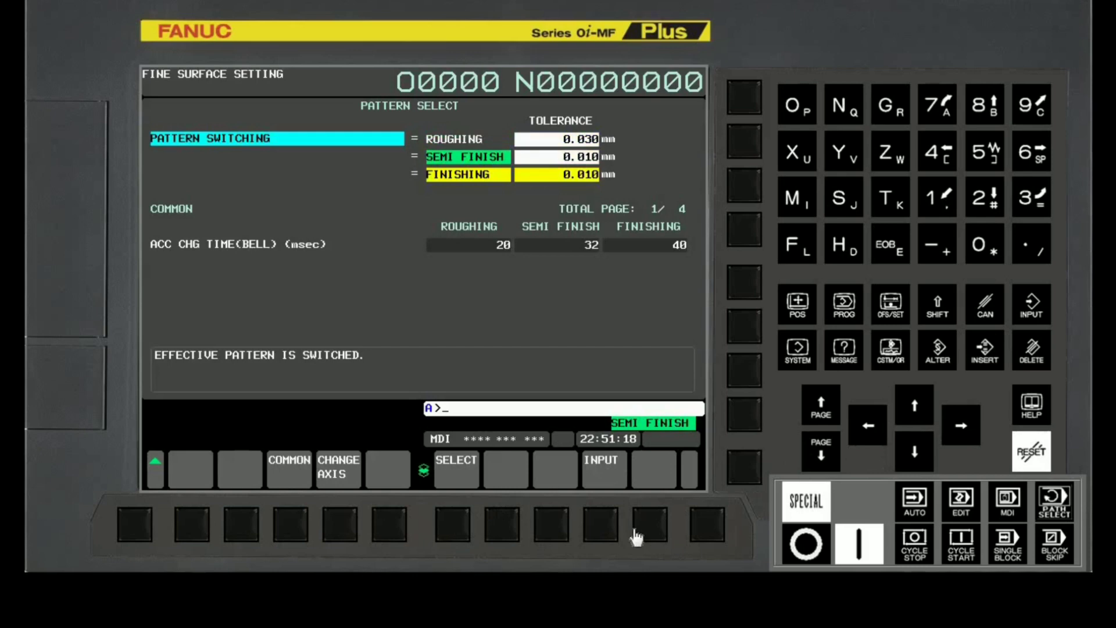
left_click(458, 527)
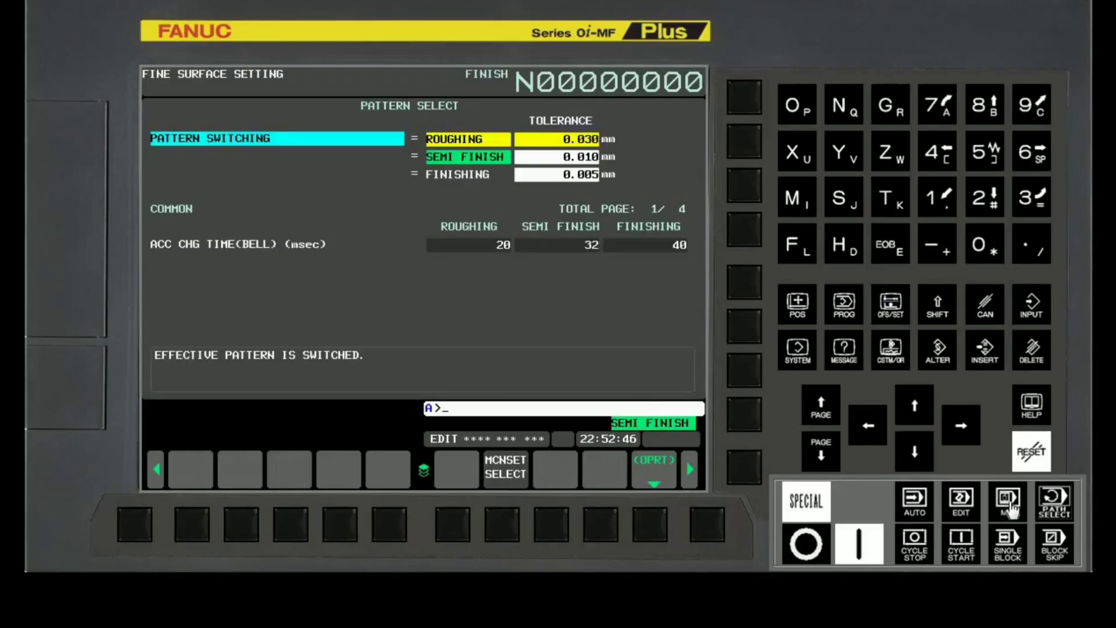
In MDI mode, enter 0.010 mm as the FINISHING pattern tolerance
left_click(1009, 503)
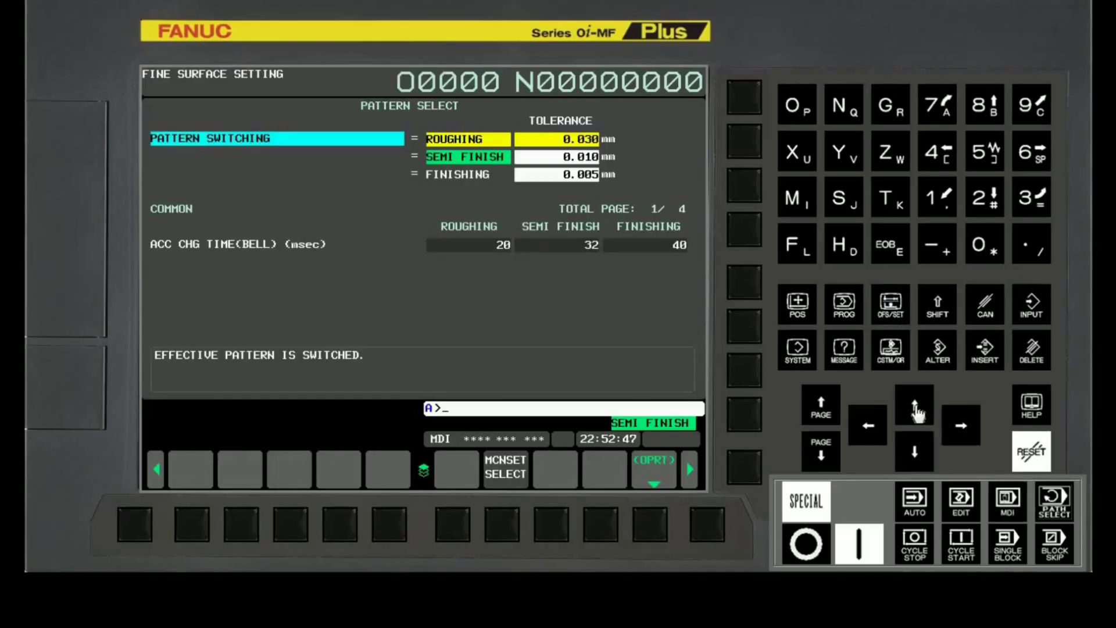
left_click(913, 452)
left_click(912, 452)
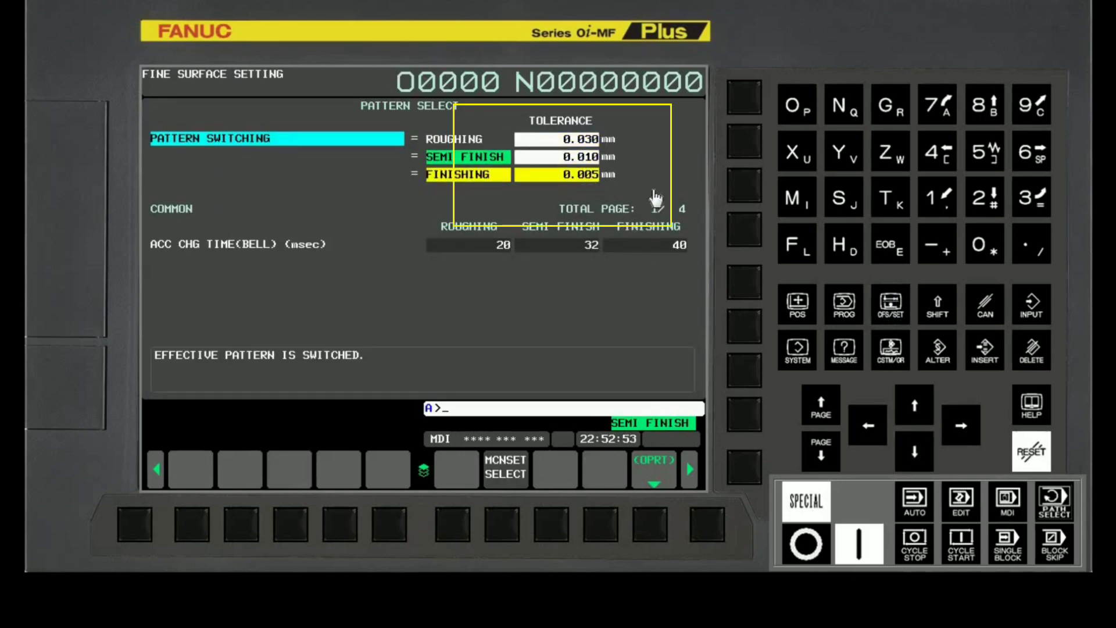
left_click(982, 248)
left_click(1024, 249)
left_click(984, 253)
left_click(937, 199)
left_click(977, 250)
left_click(1032, 307)
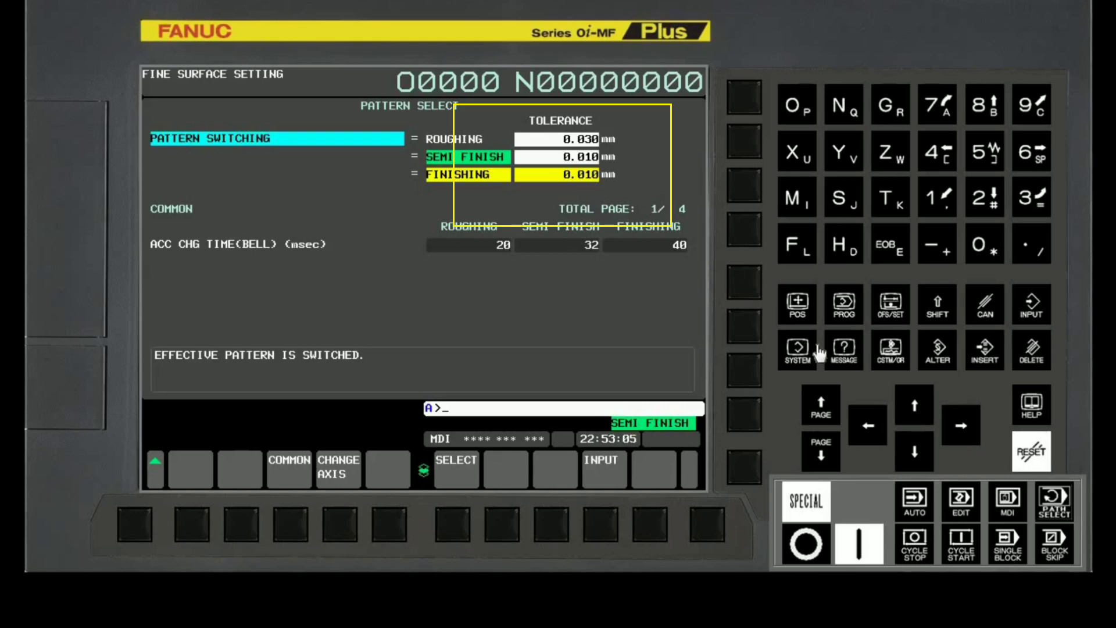
Load FINISH in EDIT mode, then cycle-start it in AUTO with the 0.010 mm tolerance active
left_click(843, 305)
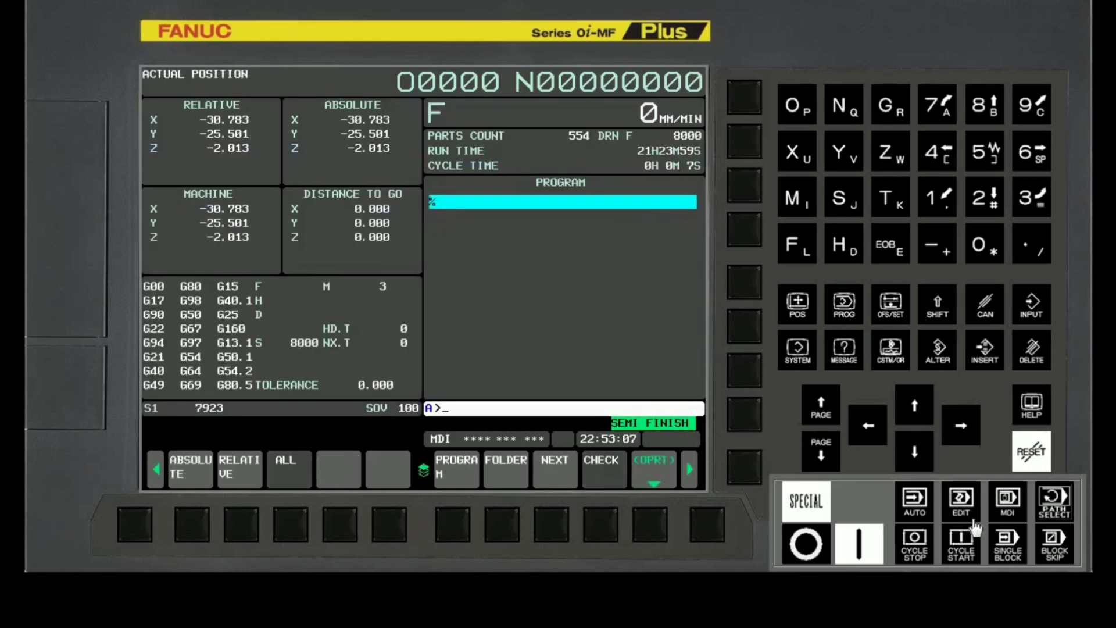
left_click(958, 501)
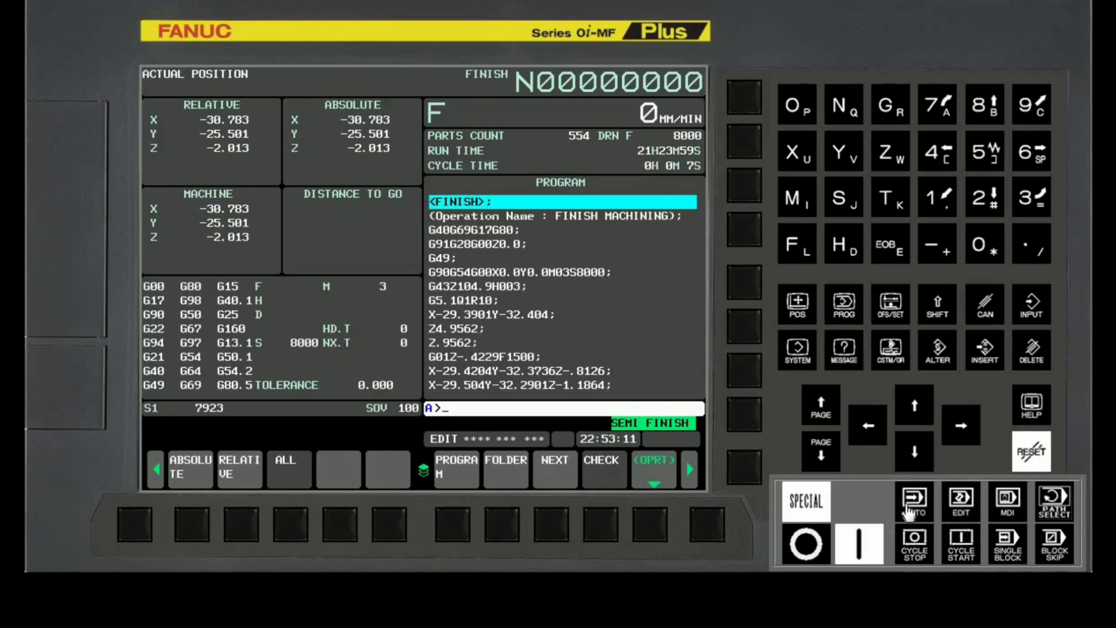
left_click(909, 510)
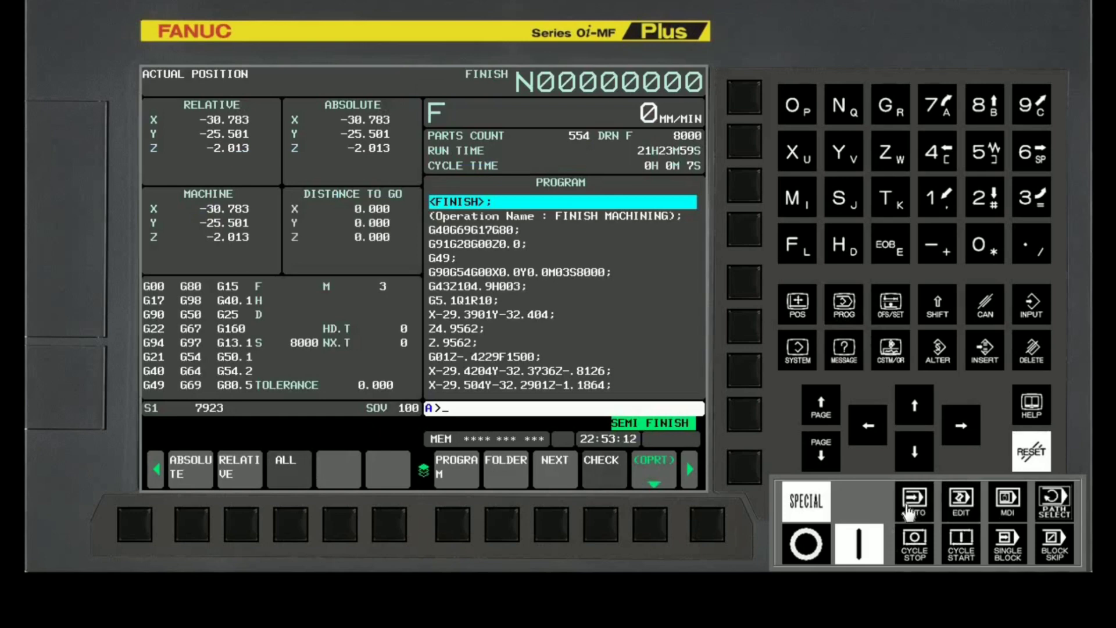
left_click(961, 555)
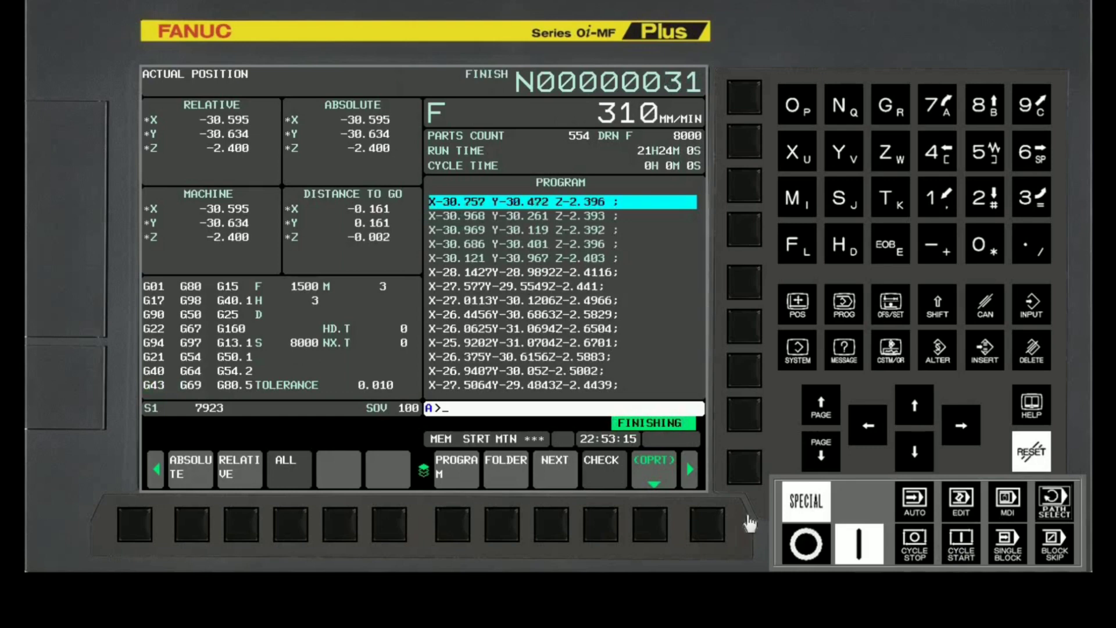